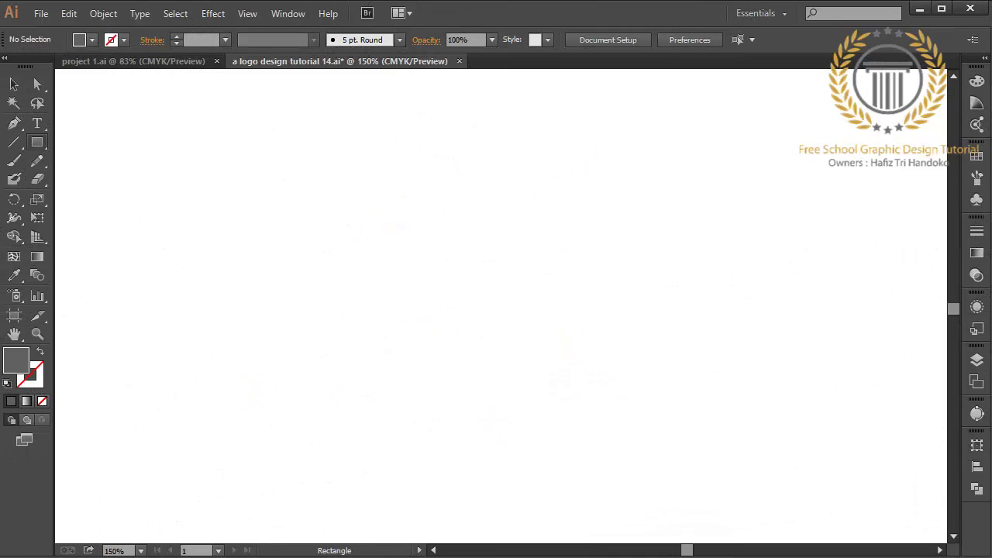
# - Draw a large ellipse, then a rectangle covering its lower half
pyautogui.moveTo(38, 142); pyautogui.dragTo(93, 178)
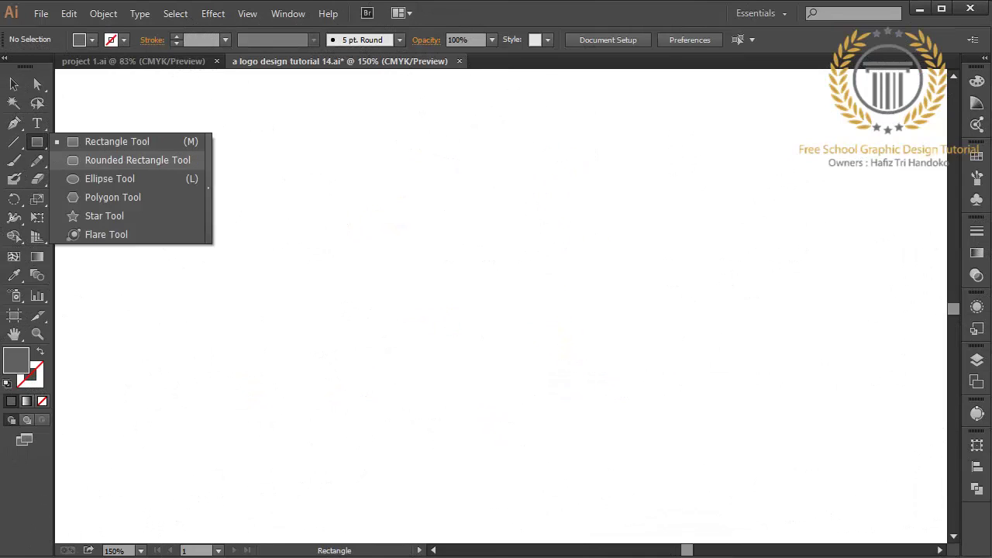
pyautogui.moveTo(165, 140)
pyautogui.mouseDown()
pyautogui.moveTo(208, 155)
pyautogui.moveTo(500, 377)
pyautogui.mouseUp()
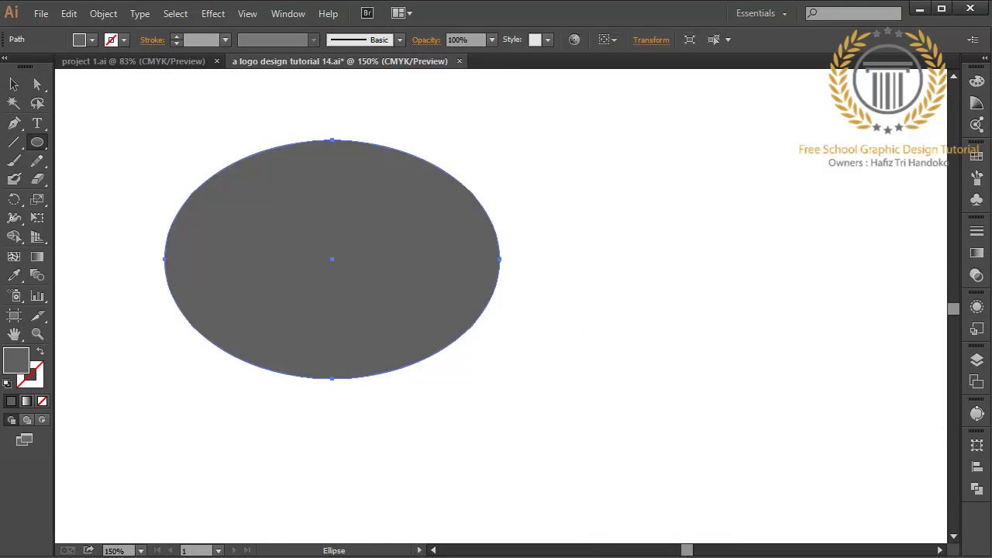
pyautogui.moveTo(37, 141); pyautogui.dragTo(77, 142)
pyautogui.moveTo(149, 259); pyautogui.dragTo(641, 388)
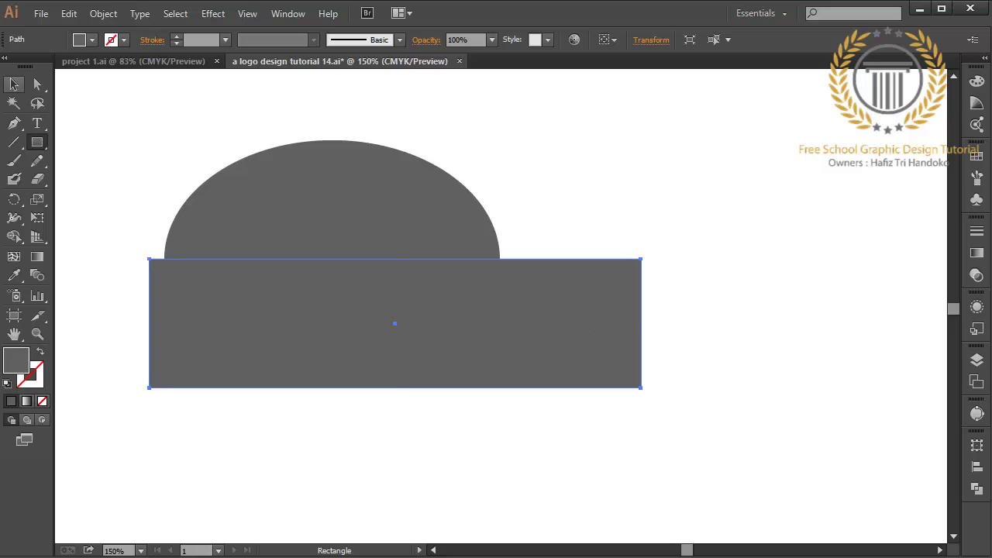
# - Subtract the rectangle from the ellipse with Minus Front and move the dome right
pyautogui.click(14, 84)
pyautogui.moveTo(113, 106); pyautogui.dragTo(459, 315)
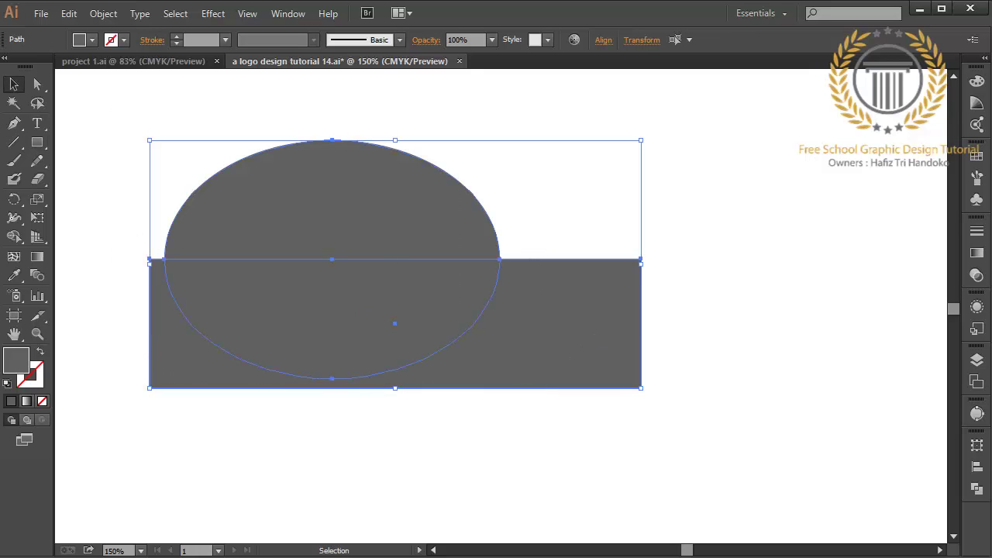
pyautogui.click(975, 488)
pyautogui.click(822, 470)
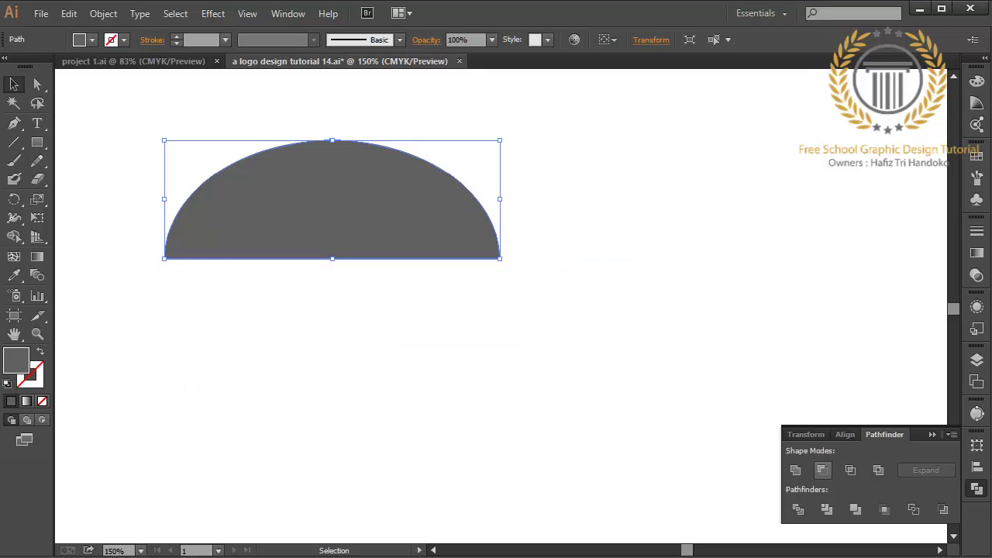
pyautogui.moveTo(332, 199); pyautogui.dragTo(431, 199)
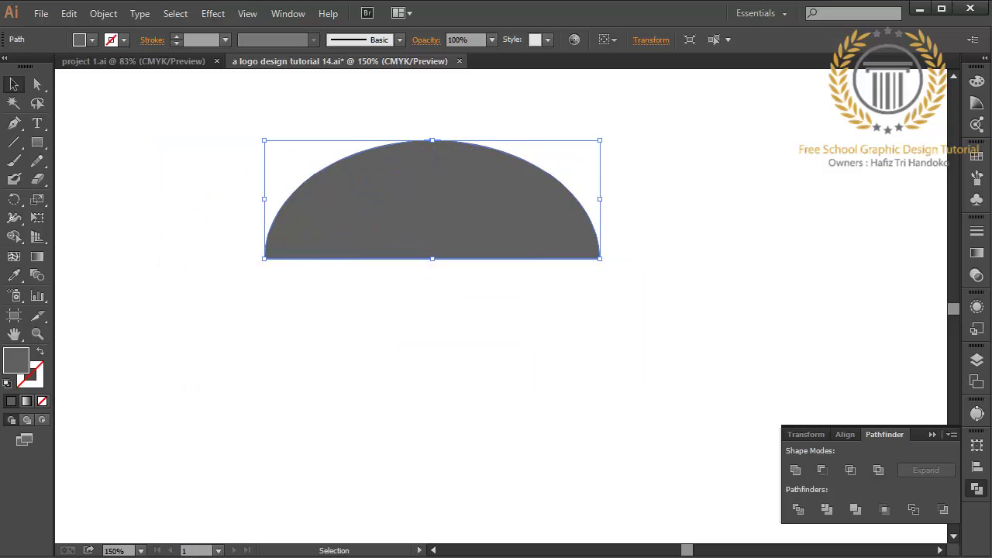
# - Fill the dome with orange E29E05
pyautogui.doubleClick(15, 359)
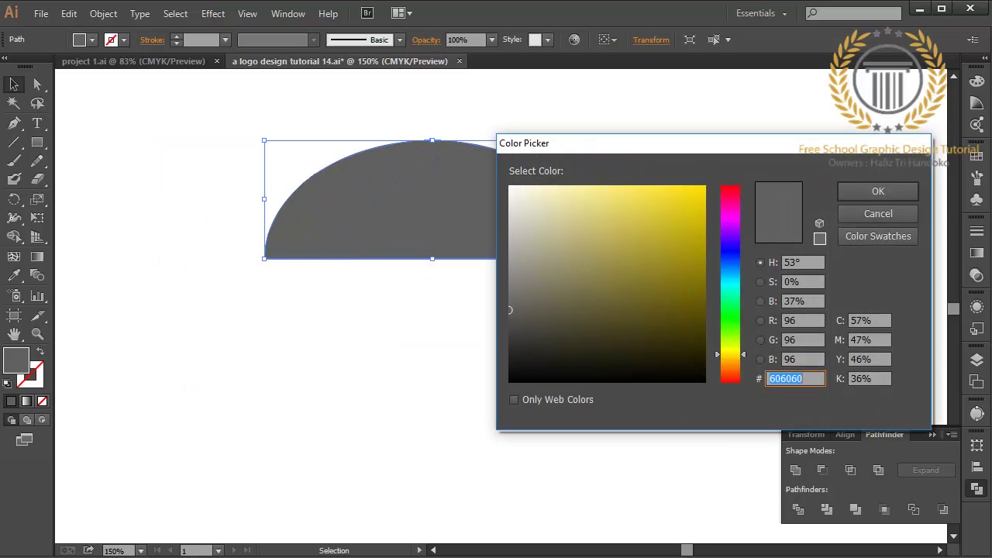
pyautogui.click(704, 221)
pyautogui.moveTo(730, 355); pyautogui.dragTo(730, 360)
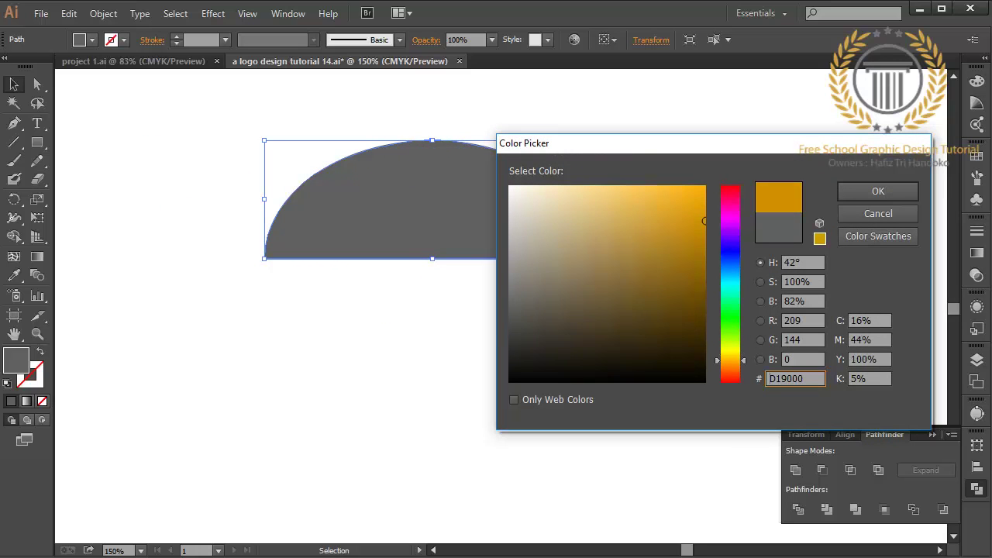
pyautogui.moveTo(704, 221); pyautogui.dragTo(704, 207)
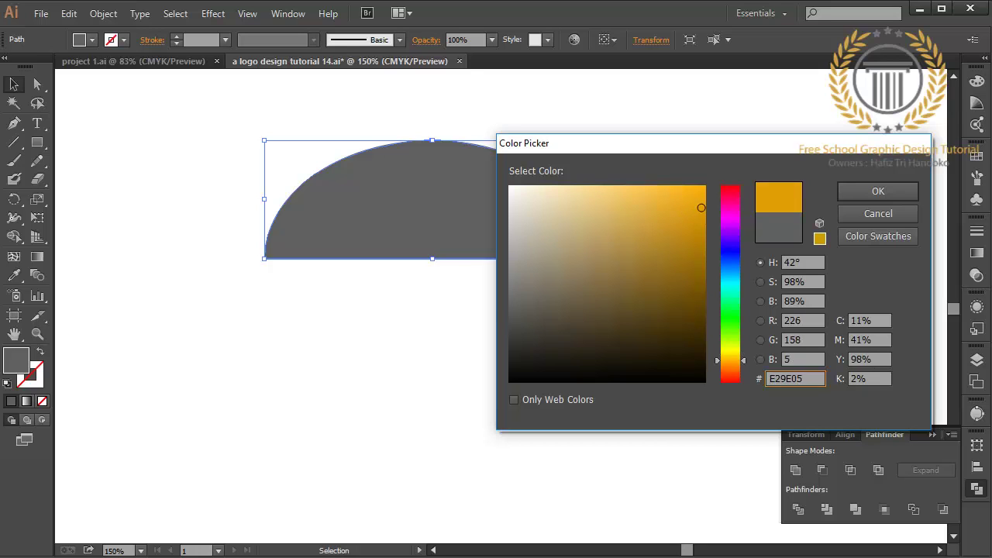
pyautogui.click(878, 191)
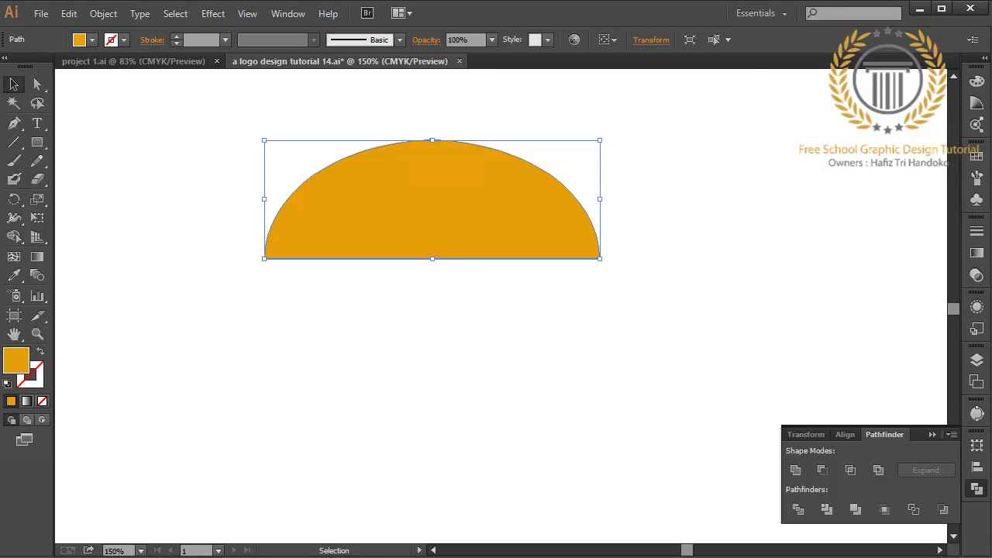
# - Give the dome a 7 pt dark brown 3D1300 outline and shift it slightly left
pyautogui.doubleClick(30, 375)
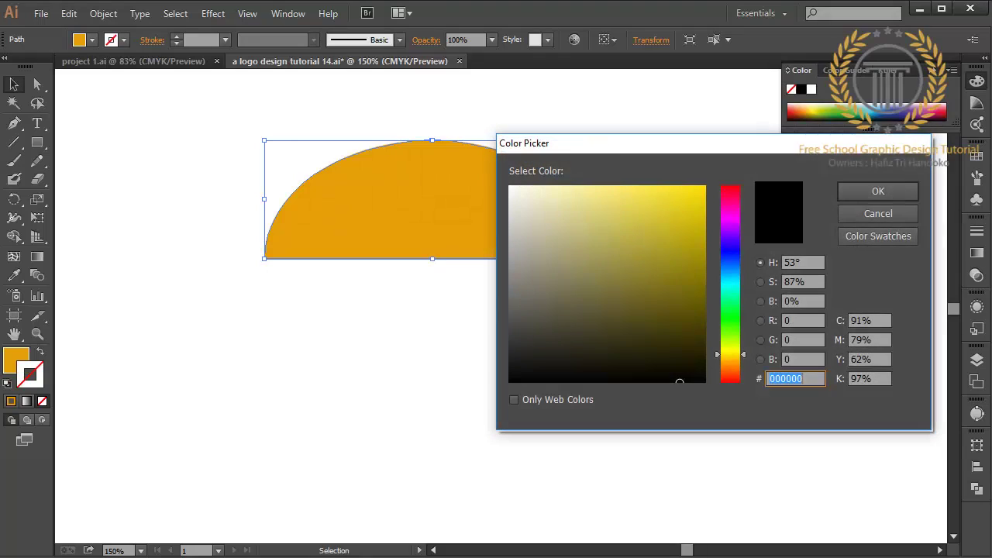
pyautogui.moveTo(730, 354)
pyautogui.mouseDown()
pyautogui.moveTo(731, 372)
pyautogui.moveTo(703, 335)
pyautogui.mouseUp()
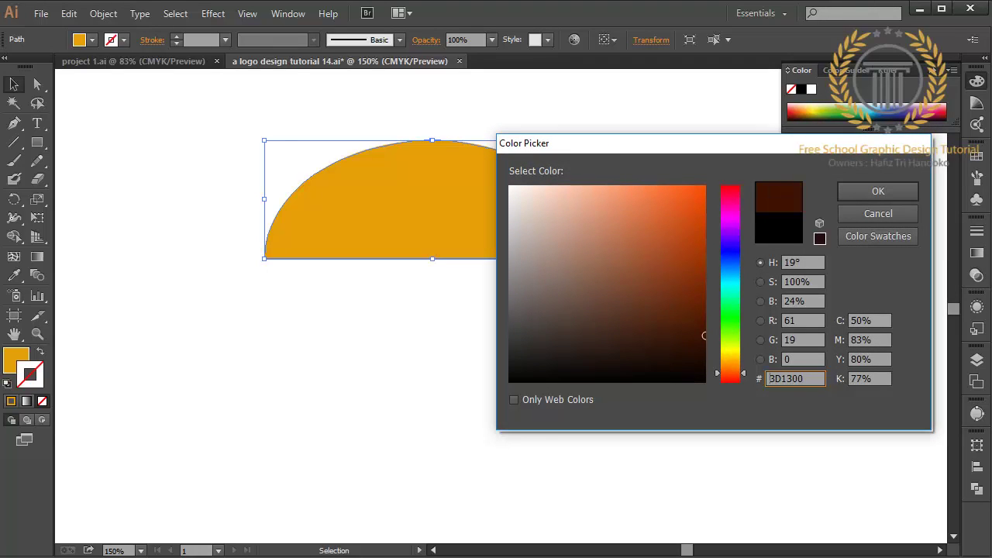
pyautogui.click(878, 191)
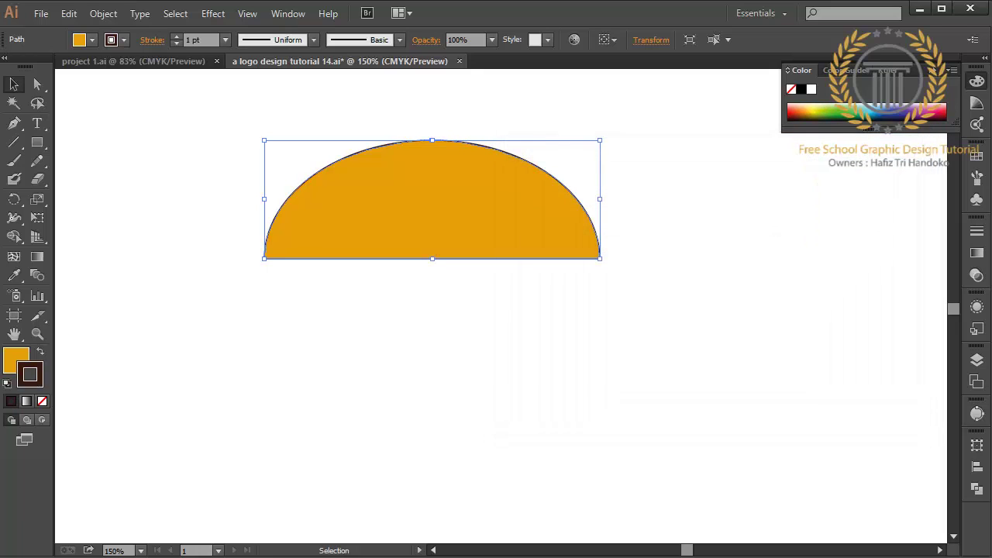
pyautogui.click(225, 40)
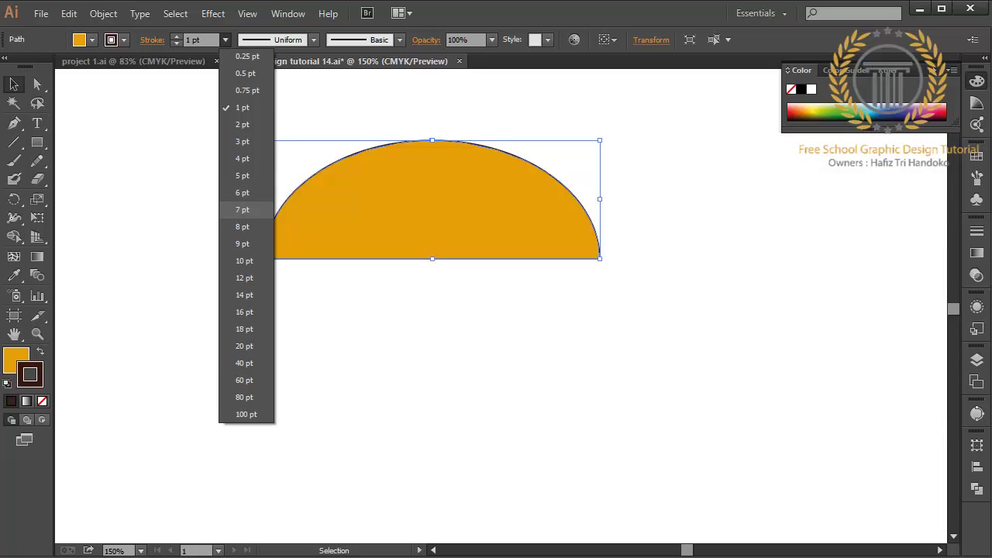
pyautogui.click(244, 191)
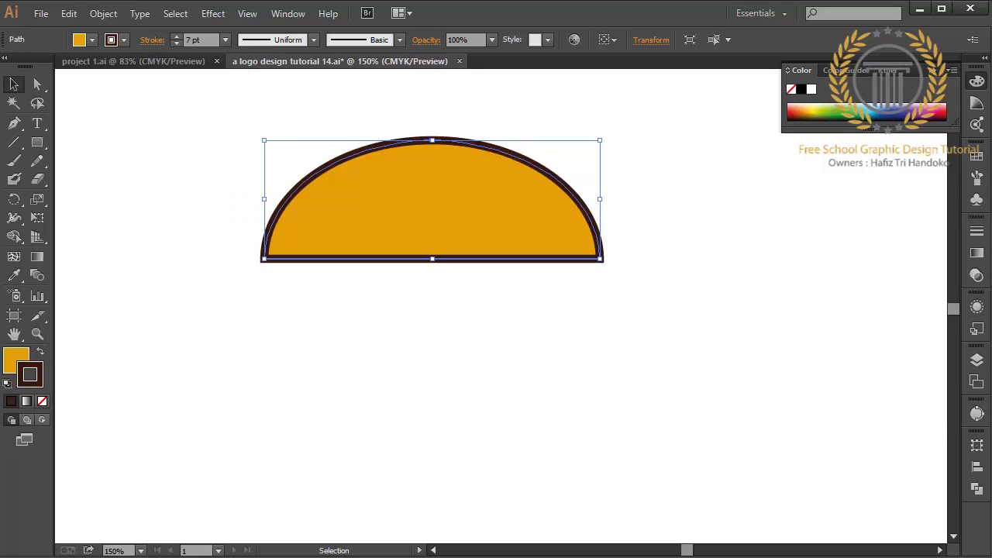
pyautogui.moveTo(432, 201); pyautogui.dragTo(402, 210)
pyautogui.hotkey('ctrl', 'shift', 'a')
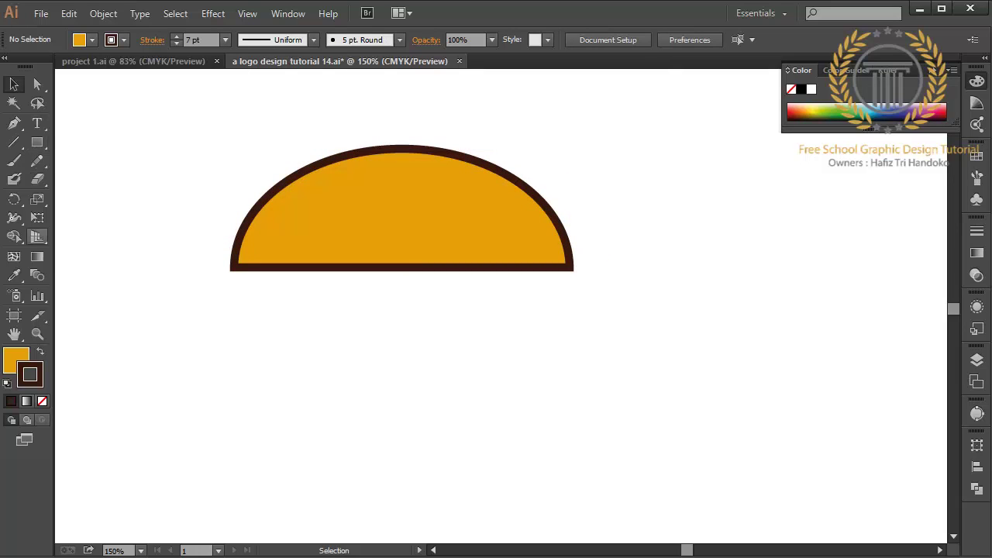
# - Set the fill to darker orange C48300 and the stroke to None
pyautogui.press('x')
pyautogui.doubleClick(17, 369)
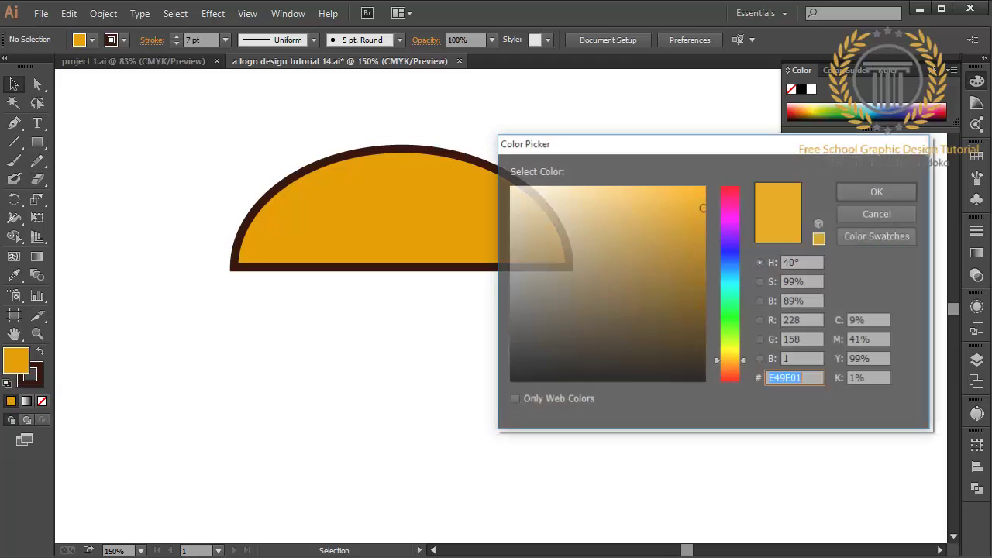
pyautogui.moveTo(703, 207); pyautogui.dragTo(705, 231)
pyautogui.click(878, 191)
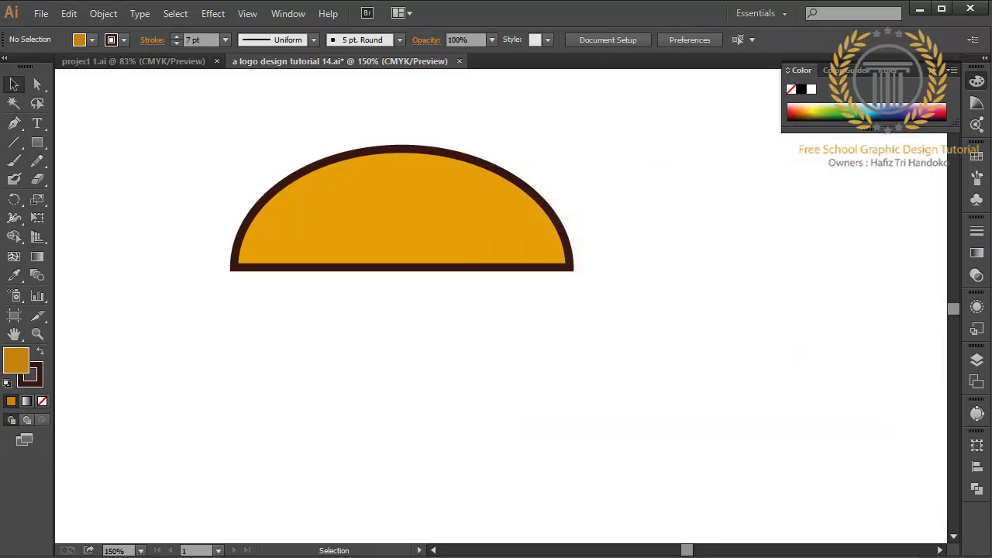
pyautogui.press('x')
pyautogui.press('/')
pyautogui.press('x')
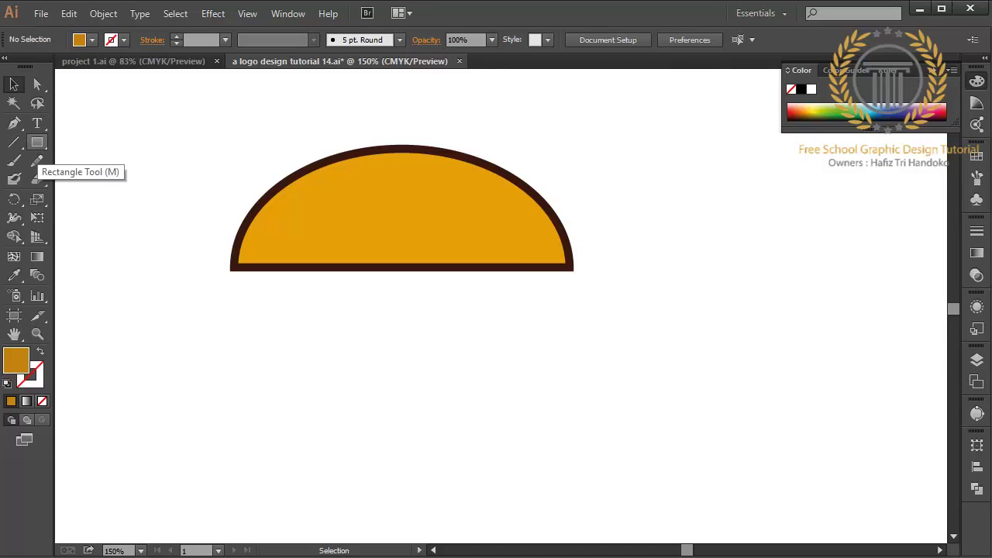
# - Draw small oval spots across the top of the bun
pyautogui.moveTo(36, 142)
pyautogui.mouseDown()
pyautogui.moveTo(116, 160)
pyautogui.moveTo(109, 178)
pyautogui.mouseUp()
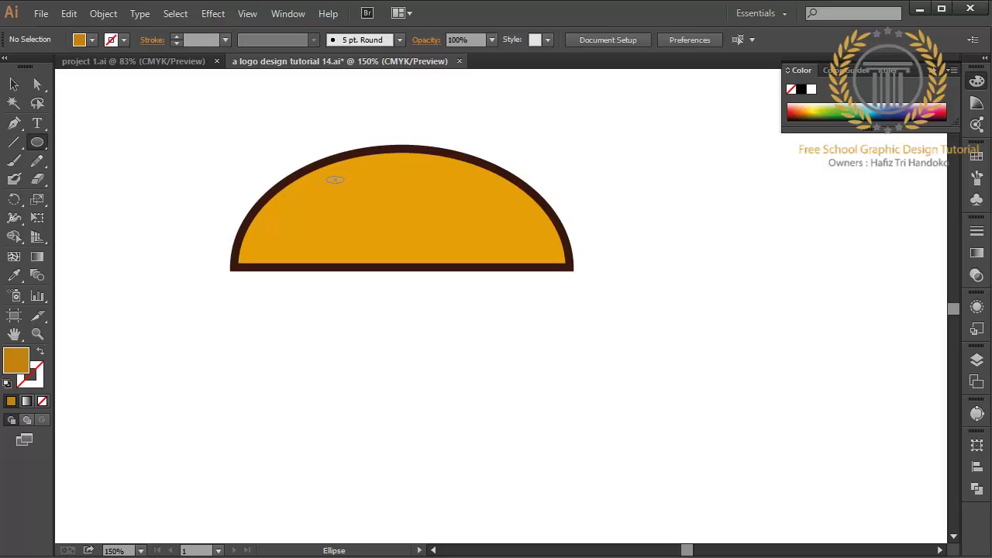
pyautogui.moveTo(325, 175)
pyautogui.mouseDown()
pyautogui.moveTo(356, 185)
pyautogui.moveTo(380, 170)
pyautogui.moveTo(396, 189)
pyautogui.moveTo(426, 169)
pyautogui.moveTo(419, 182)
pyautogui.moveTo(471, 181)
pyautogui.moveTo(450, 191)
pyautogui.moveTo(505, 191)
pyautogui.mouseUp()
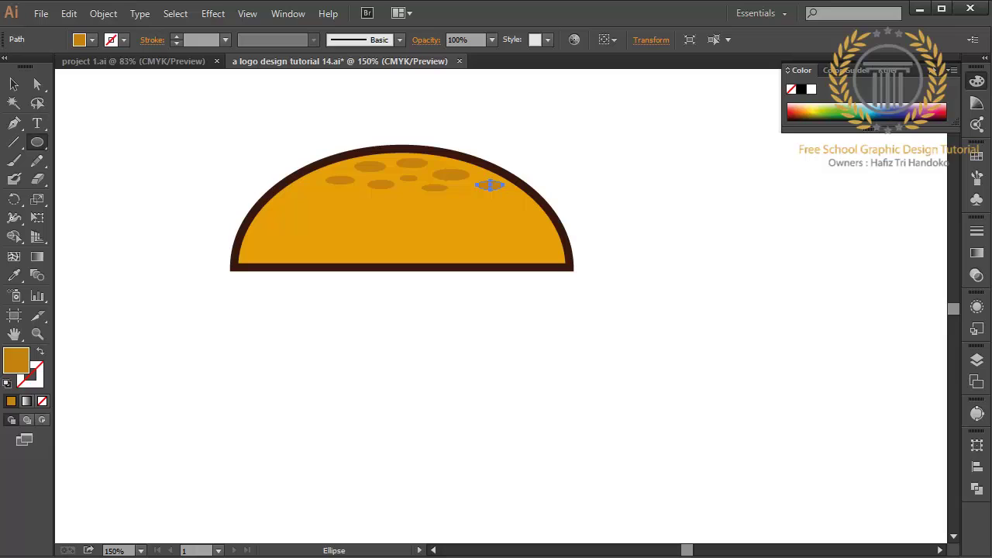
pyautogui.click(14, 83)
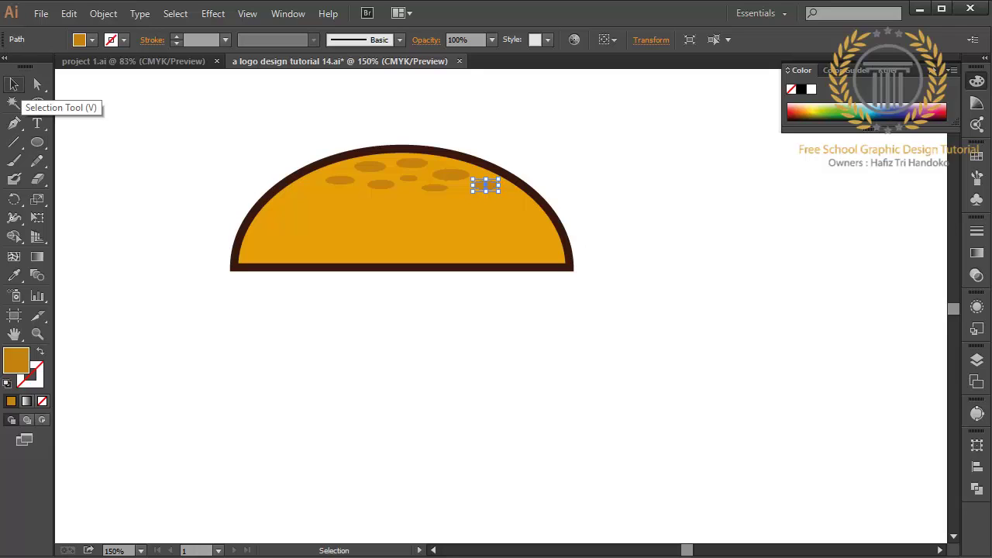
pyautogui.hotkey('ctrl', 'shift', 'a')
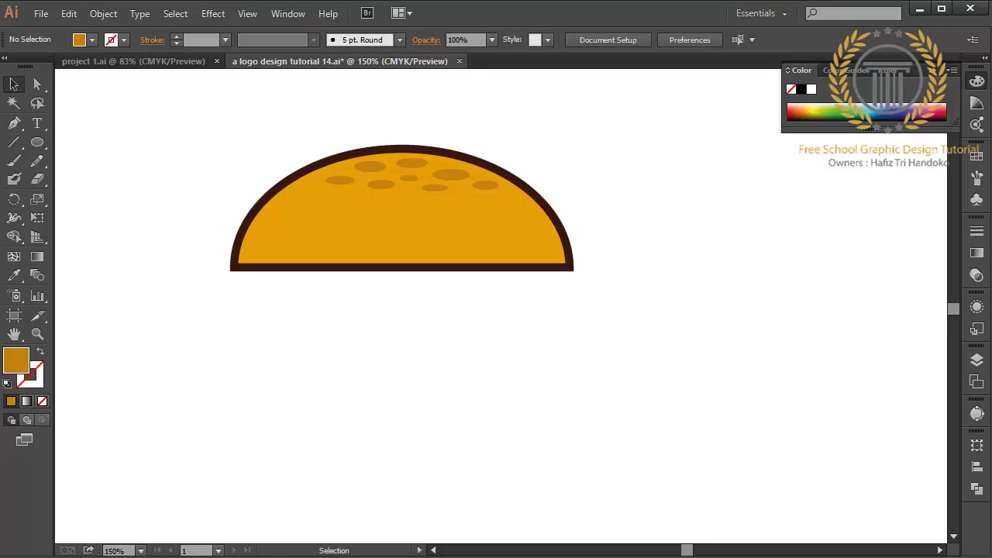
# - Nudge the top bun slightly to the right
pyautogui.click(402, 224)
pyautogui.press('Right')
pyautogui.press('Right')
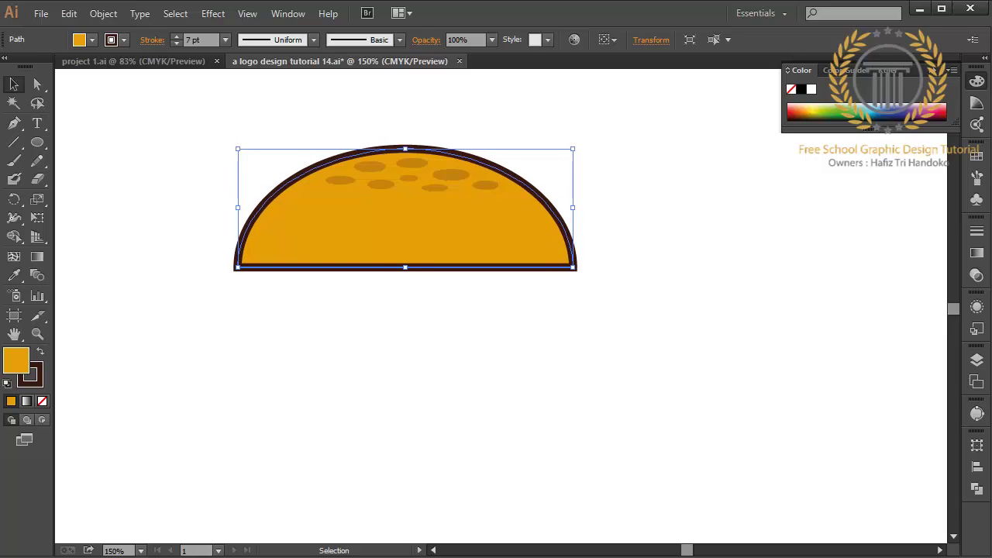
pyautogui.press('Right')
pyautogui.press('Right')
pyautogui.hotkey('ctrl', 'shift', 'a')
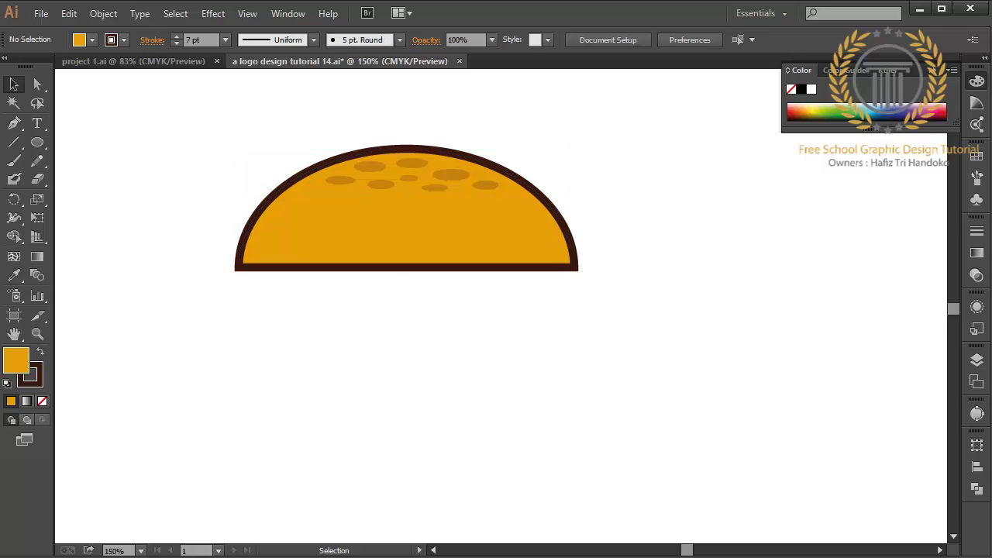
# - Nudge individual bun spots up, left and right to spread them evenly
pyautogui.click(450, 173)
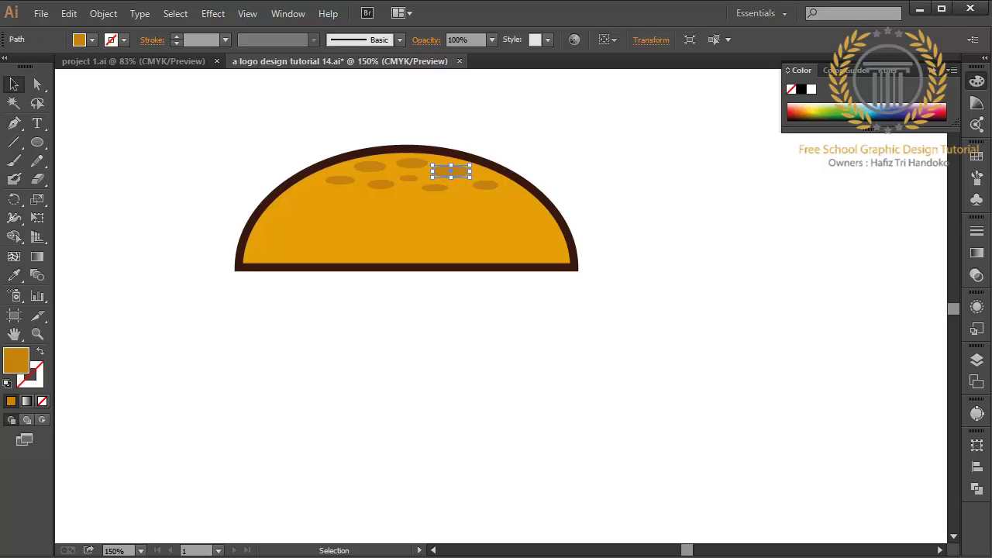
pyautogui.hotkey('ctrl', 'shift', 'a')
pyautogui.click(485, 184)
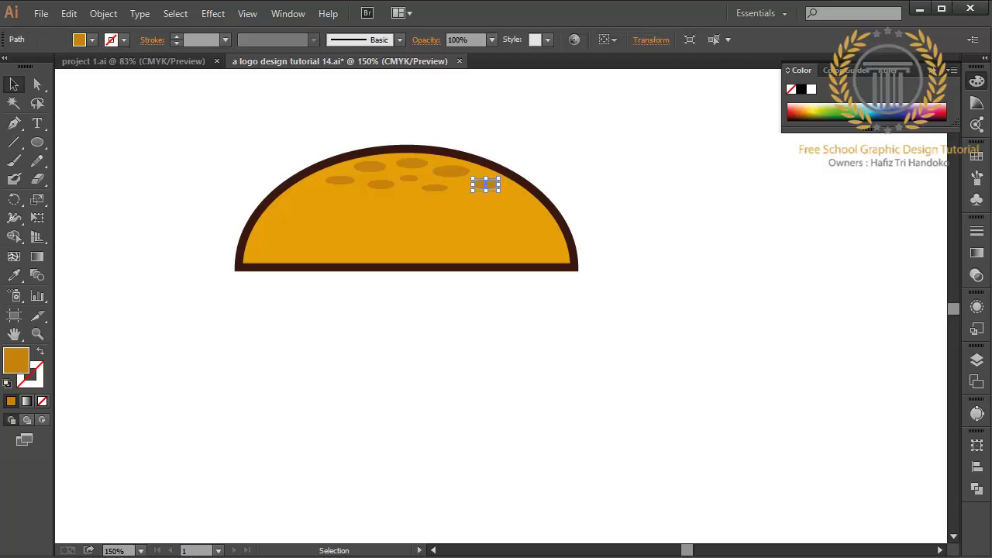
pyautogui.click(435, 188)
pyautogui.press('Up')
pyautogui.press('Up')
pyautogui.press('Right')
pyautogui.click(381, 184)
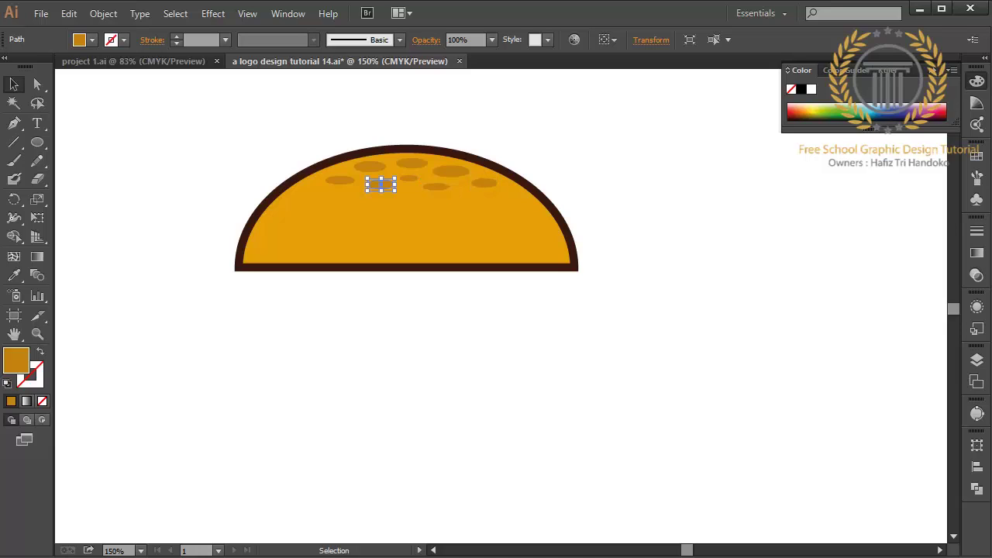
pyautogui.press('Left')
pyautogui.press('Up')
pyautogui.hotkey('ctrl', 'shift', 'a')
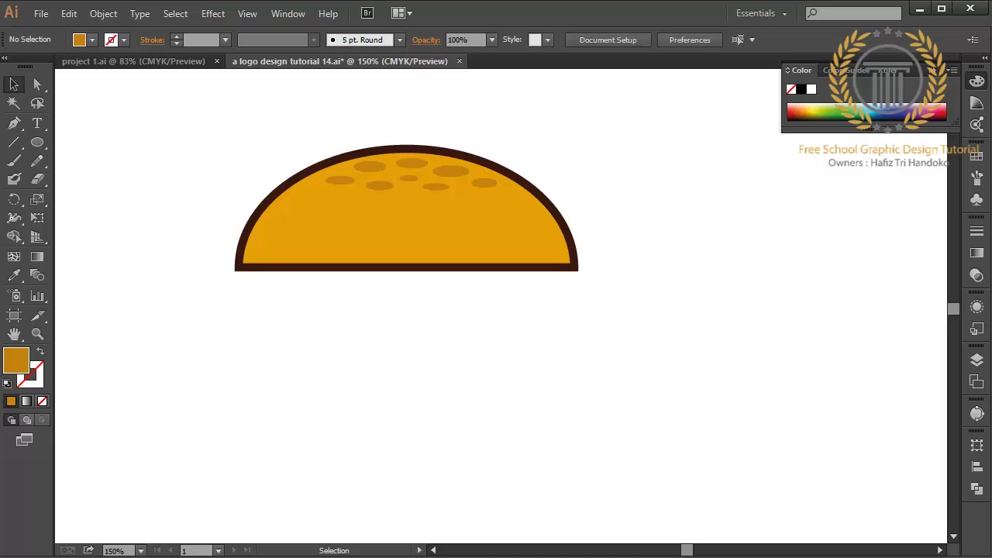
# - Set the fill colour to red in the Color Picker
pyautogui.moveTo(37, 142); pyautogui.dragTo(116, 159)
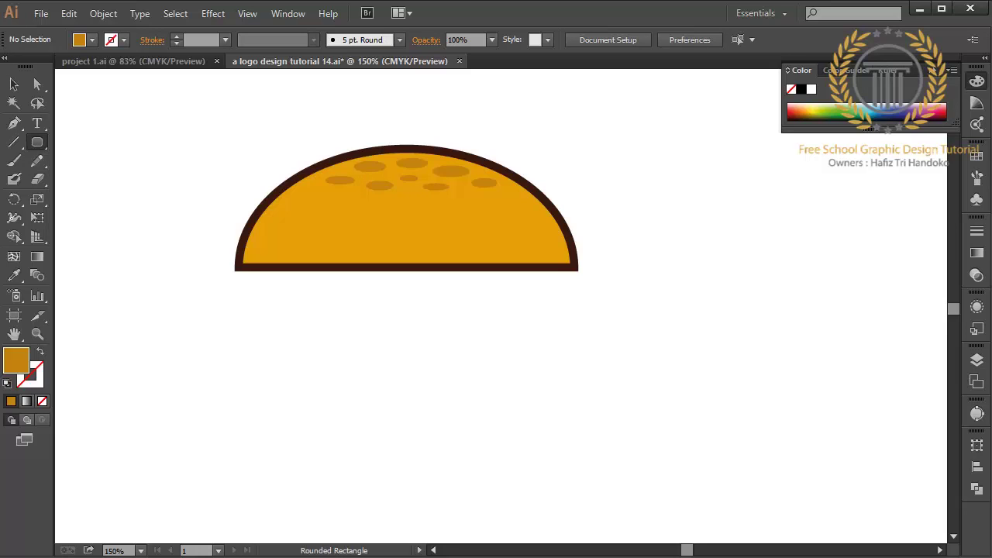
pyautogui.click(14, 83)
pyautogui.click(406, 233)
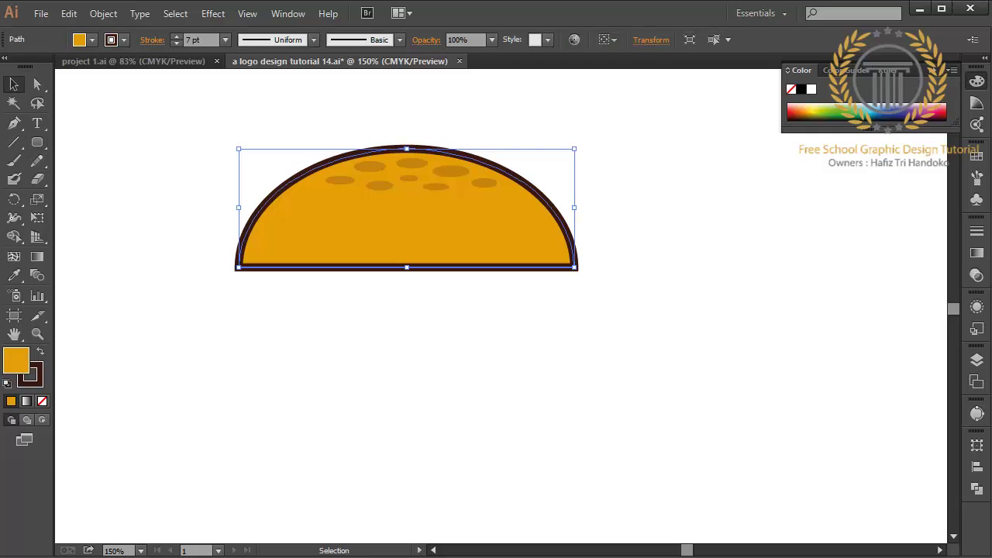
pyautogui.hotkey('ctrl', 'shift', 'a')
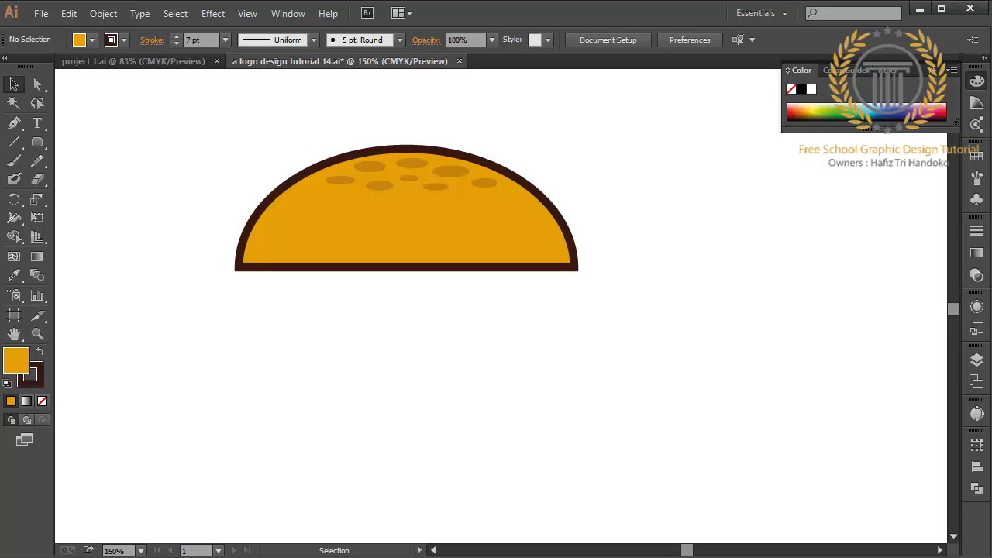
pyautogui.doubleClick(15, 360)
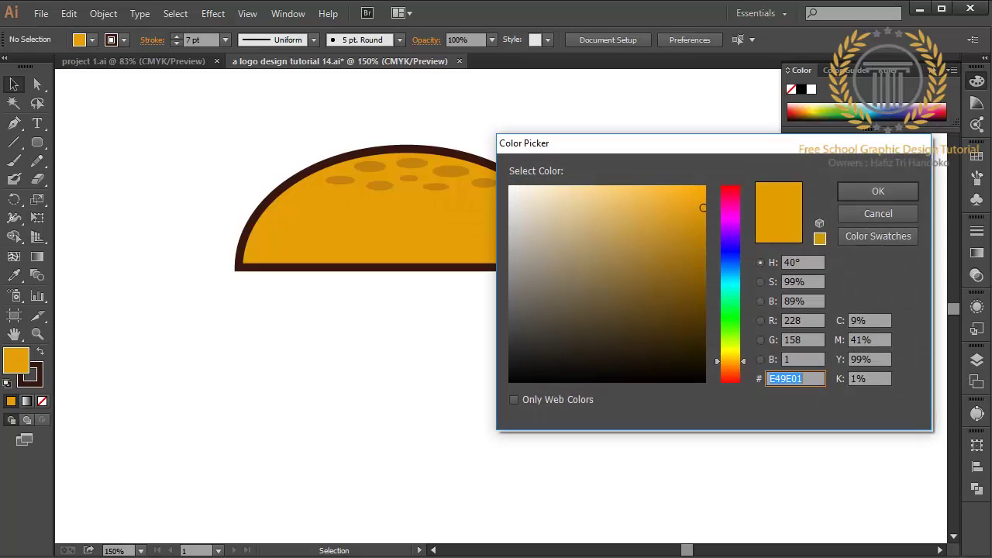
pyautogui.moveTo(731, 361); pyautogui.dragTo(731, 186)
pyautogui.press('Return')
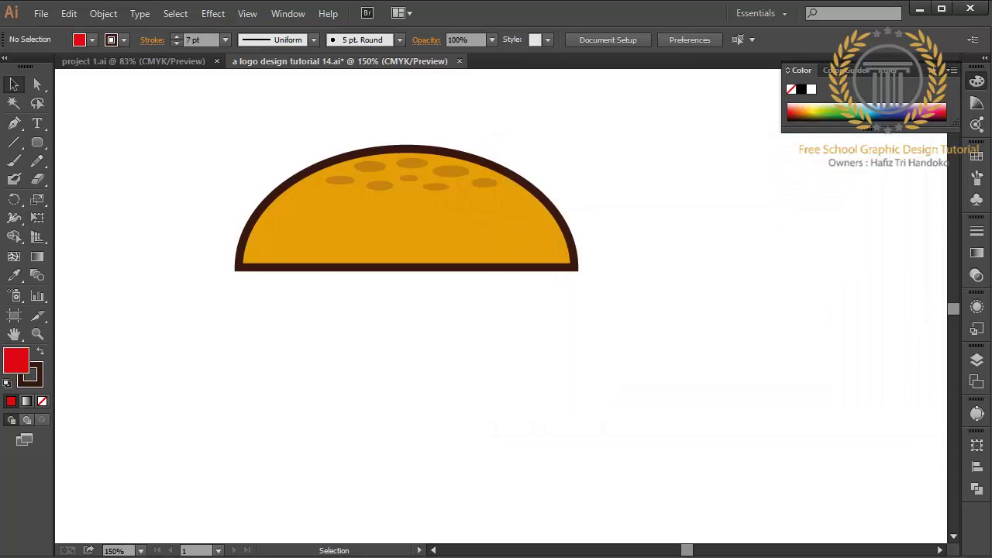
# - Draw a red rounded bar beneath the bun and stretch it slightly wider than the bun
pyautogui.click(37, 142)
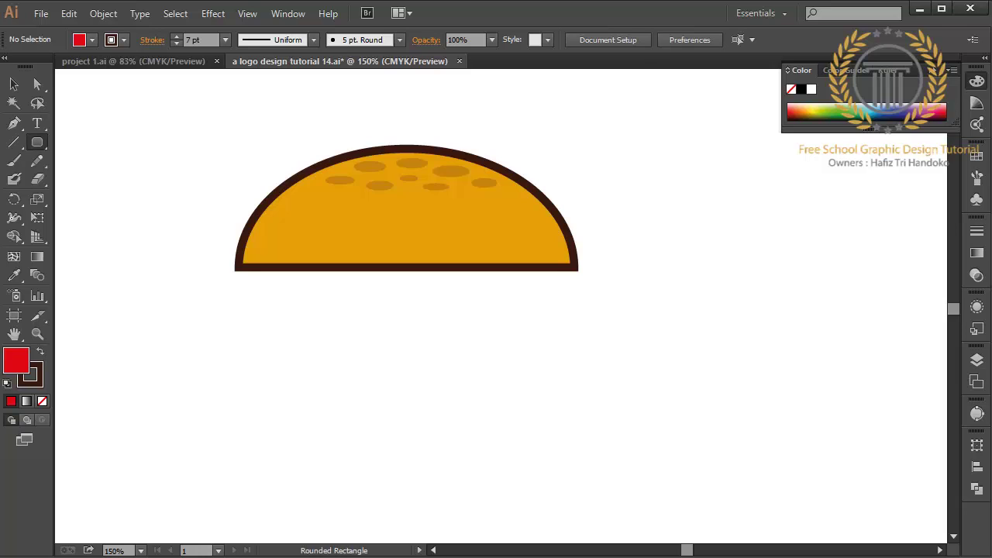
pyautogui.moveTo(238, 266); pyautogui.dragTo(574, 301)
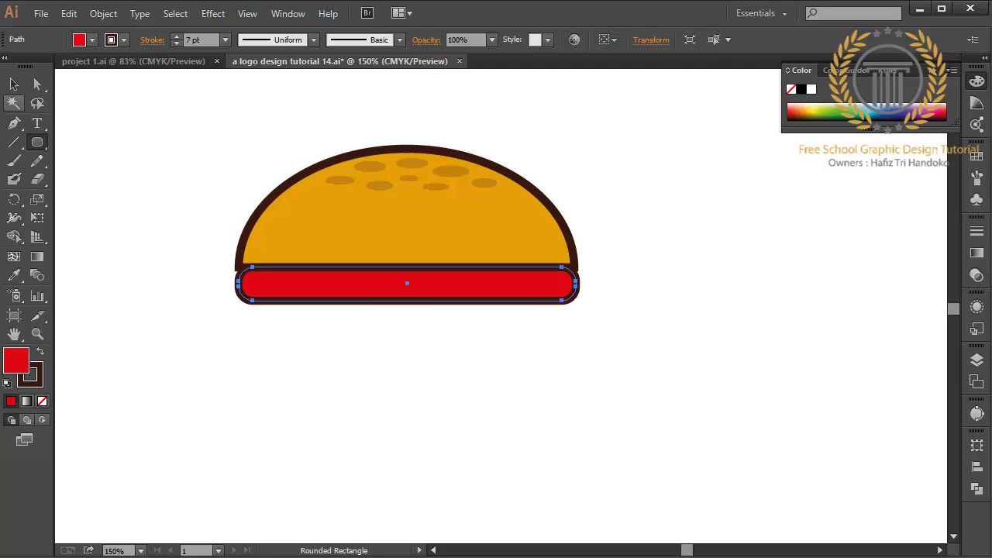
pyautogui.press('v')
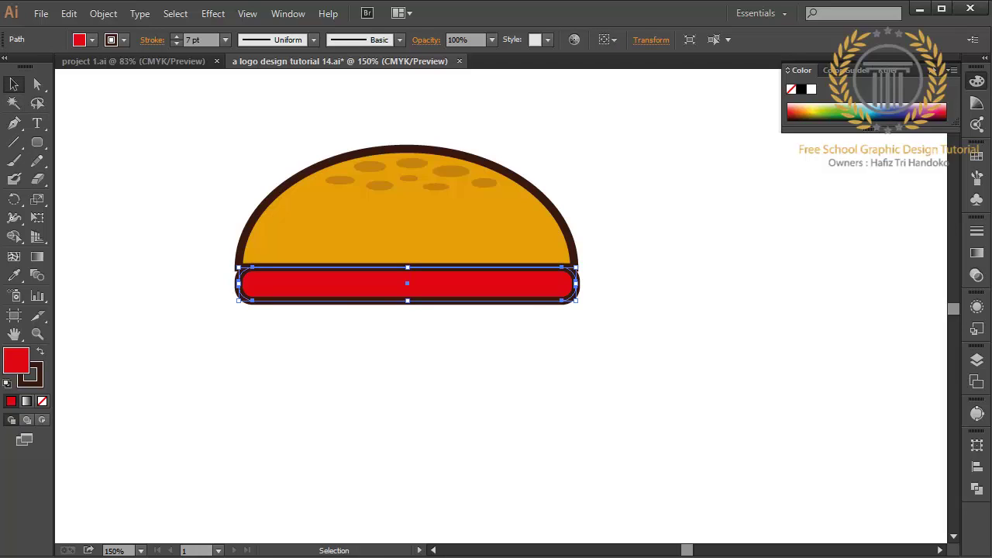
pyautogui.moveTo(238, 284); pyautogui.dragTo(230, 284)
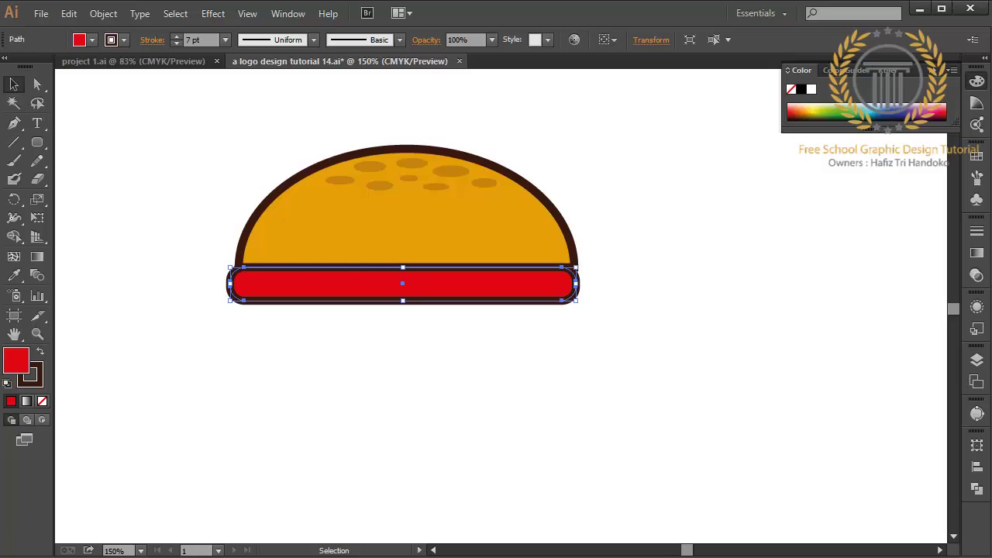
pyautogui.moveTo(576, 284); pyautogui.dragTo(586, 284)
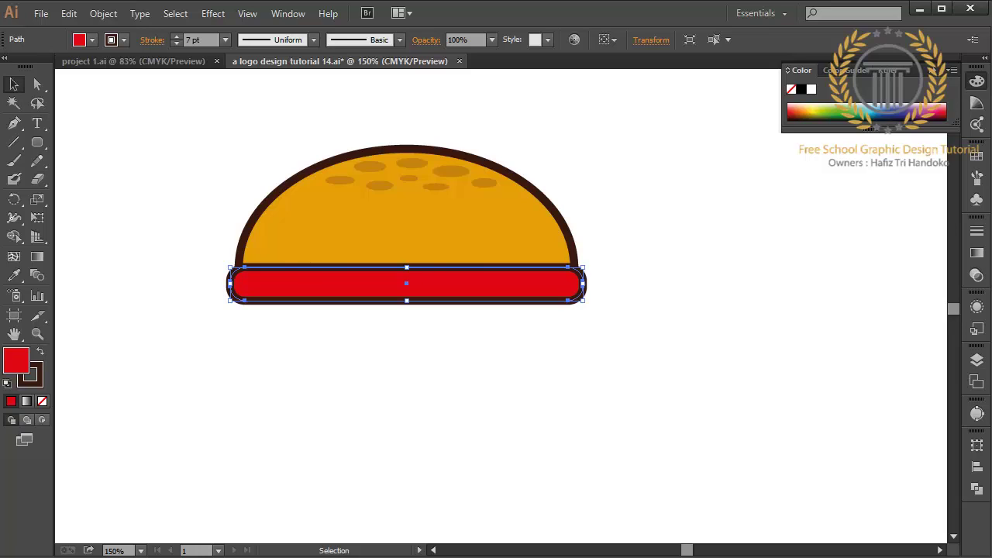
pyautogui.hotkey('ctrl', 'shift', 'a')
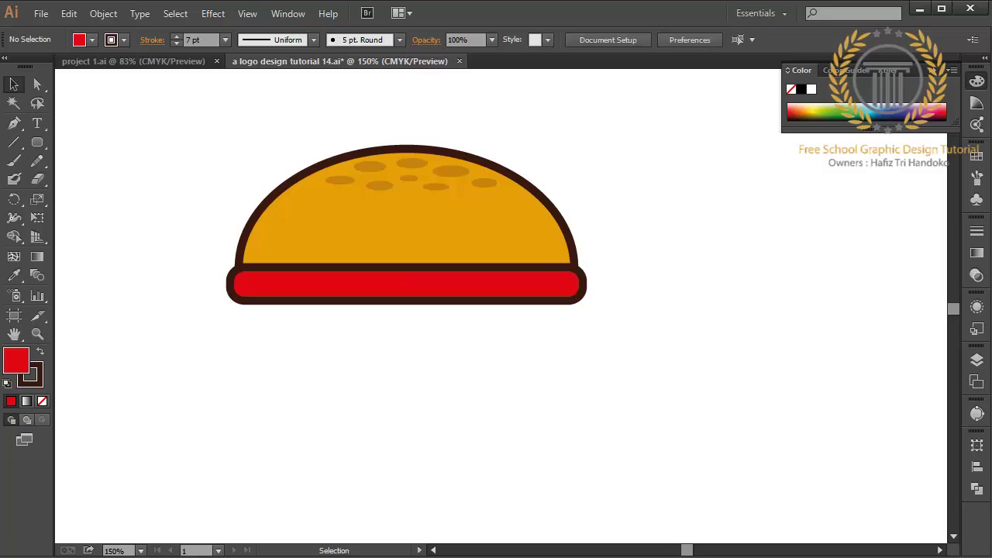
pyautogui.click(36, 142)
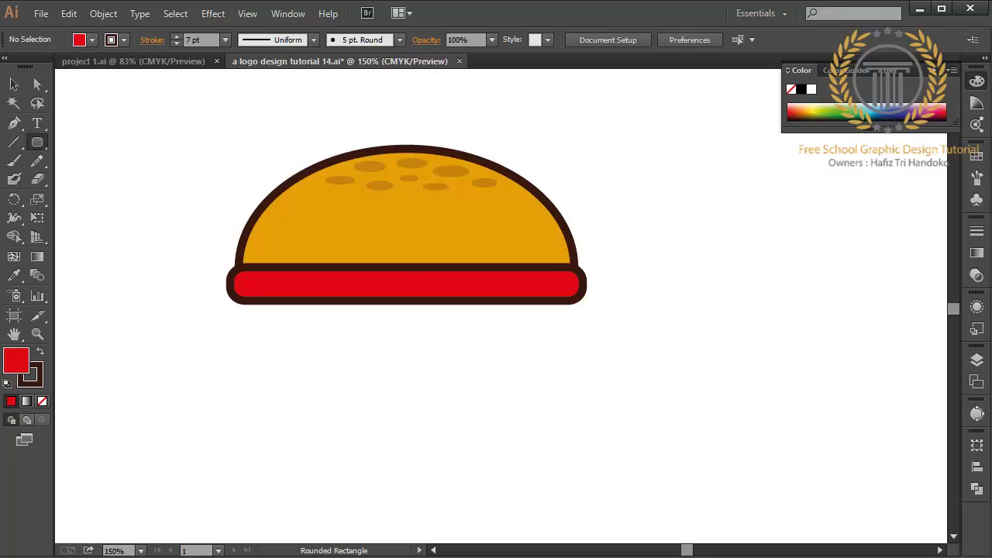
# - Draw a second red rounded bar below the first and widen its right end
pyautogui.moveTo(224, 302); pyautogui.dragTo(568, 321)
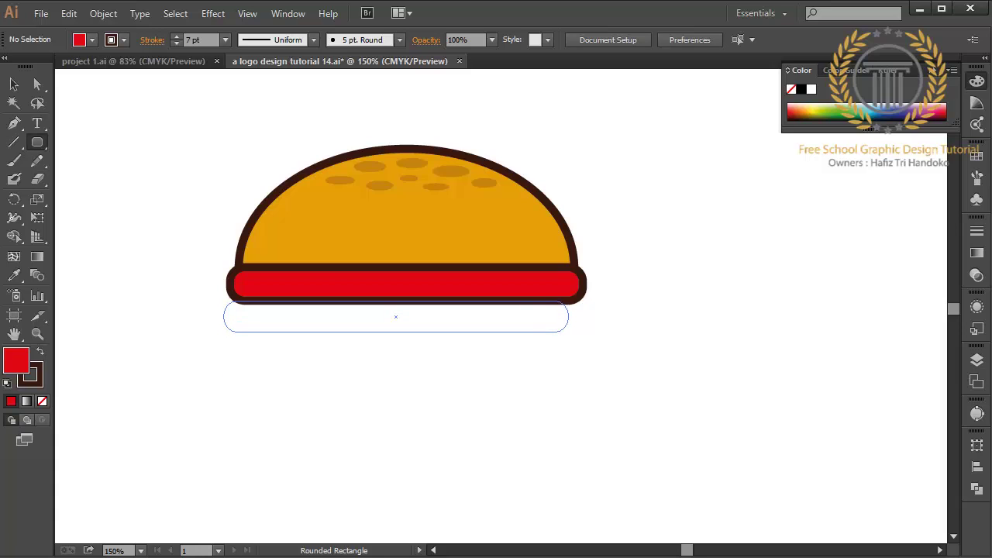
pyautogui.moveTo(568, 321); pyautogui.dragTo(570, 329)
pyautogui.press('v')
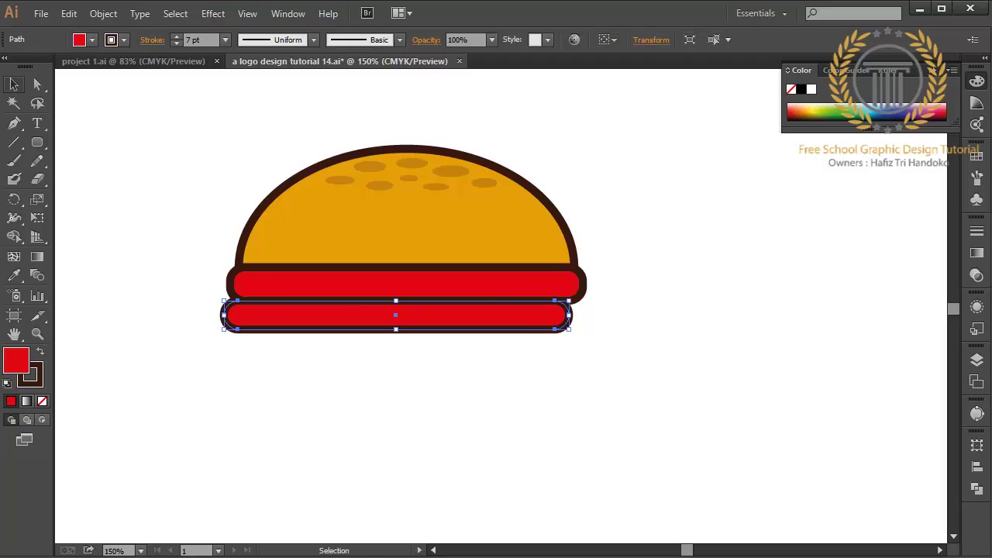
pyautogui.moveTo(570, 314); pyautogui.dragTo(590, 315)
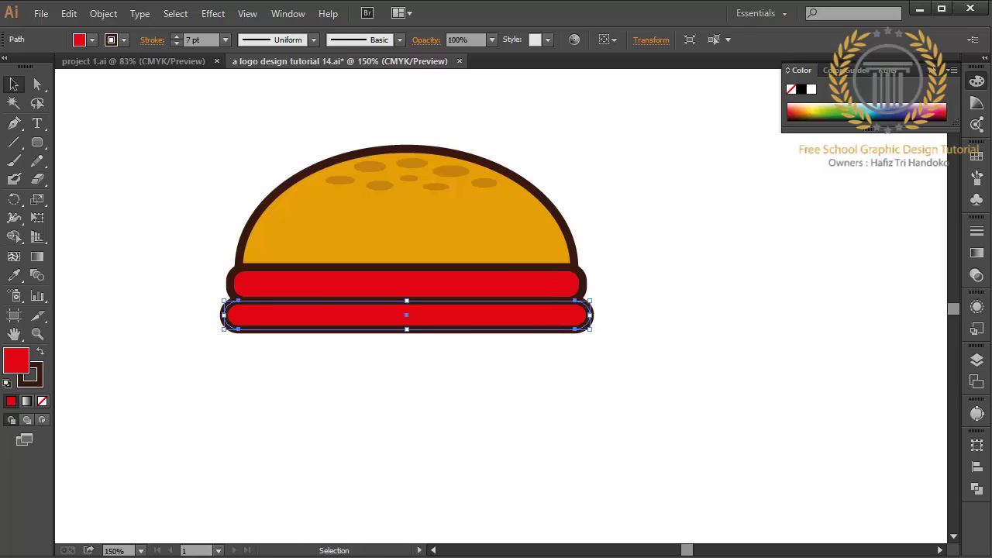
pyautogui.hotkey('ctrl', 'shift', 'a')
# - Step through undo history to restore the lower bar's thick outline and align its ends
pyautogui.hotkey('ctrl', 'z')
pyautogui.hotkey('ctrl', 'z')
pyautogui.hotkey('ctrl', 'shift', 'a')
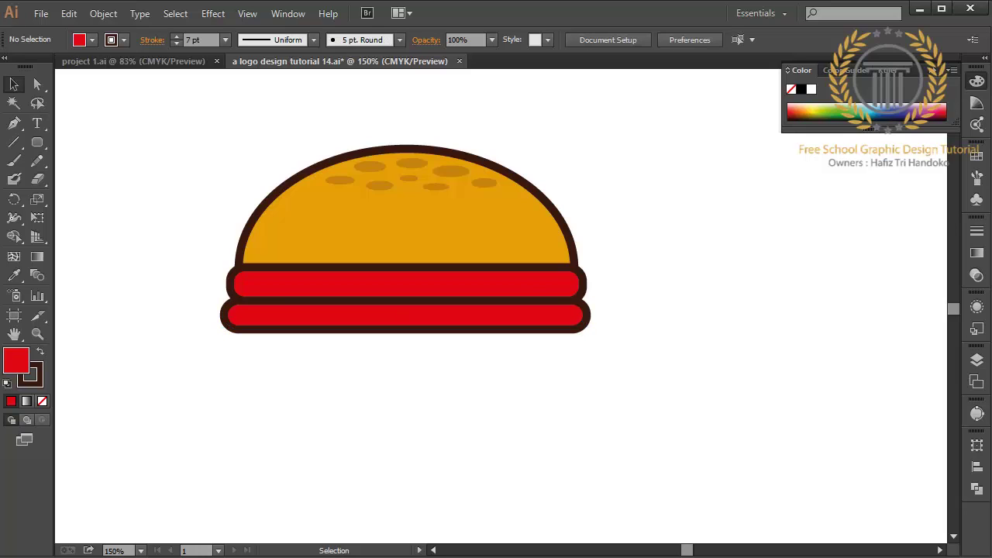
pyautogui.hotkey('ctrl', 'z')
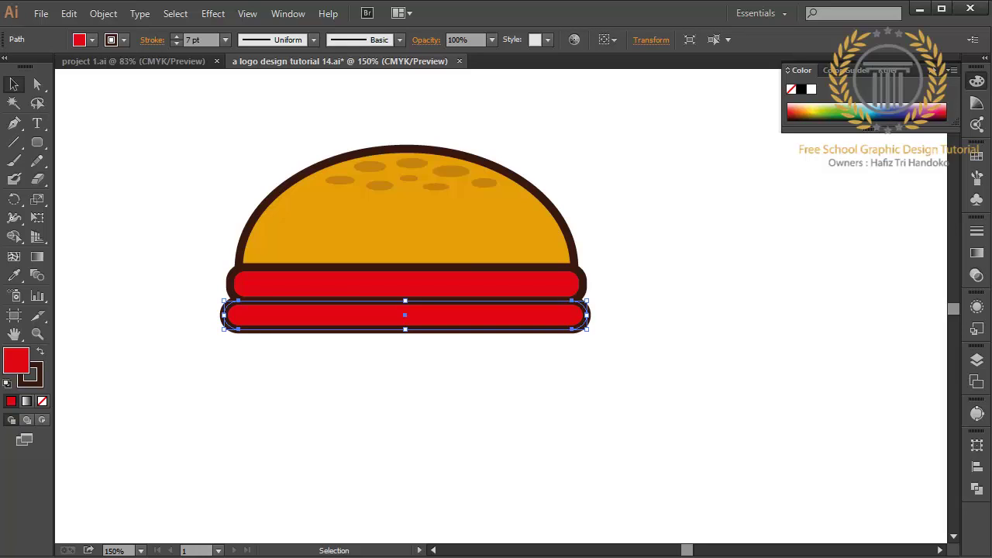
pyautogui.hotkey('ctrl', 'shift', 'a')
pyautogui.hotkey('ctrl', 'z')
pyautogui.hotkey('ctrl', 'shift', 'a')
pyautogui.hotkey('ctrl', 'z')
pyautogui.hotkey('ctrl', 'z')
pyautogui.hotkey('ctrl', 'z')
pyautogui.hotkey('ctrl', 'z')
pyautogui.hotkey('ctrl', 'shift', 'a')
pyautogui.hotkey('ctrl', 'z')
pyautogui.hotkey('ctrl', 'z')
pyautogui.hotkey('ctrl', 'z')
pyautogui.hotkey('ctrl', 'shift', 'a')
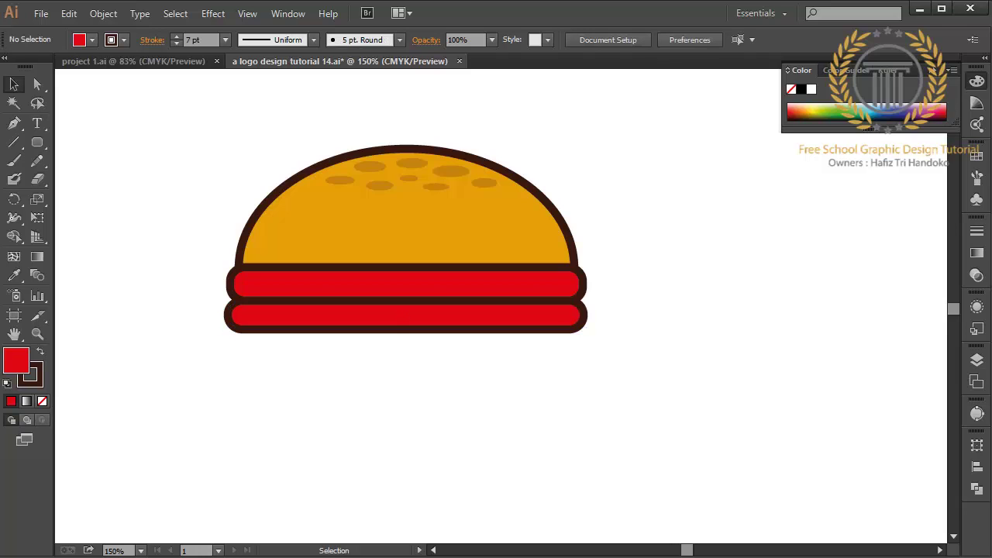
pyautogui.hotkey('ctrl', 'z')
pyautogui.hotkey('ctrl', 'z')
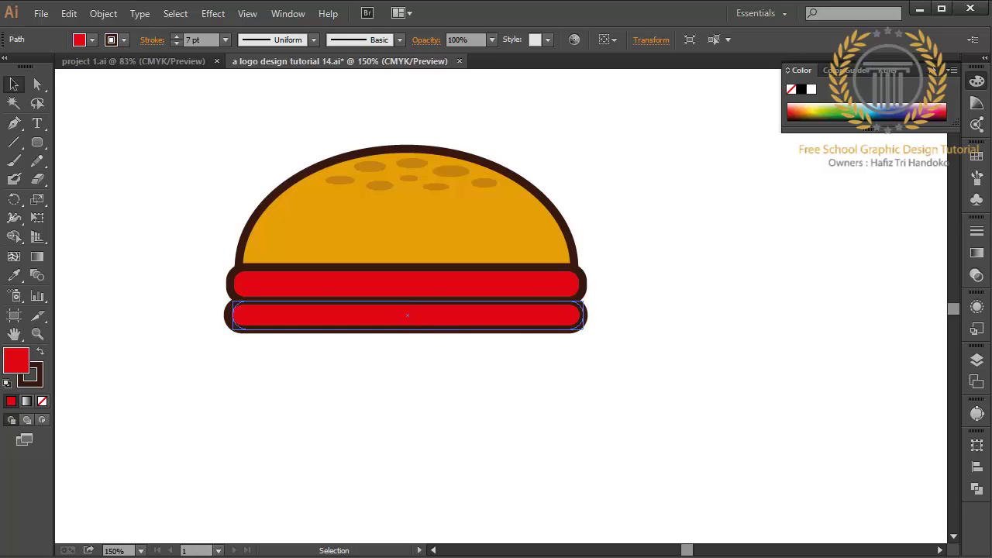
pyautogui.hotkey('ctrl', 'z')
pyautogui.hotkey('ctrl', 'z')
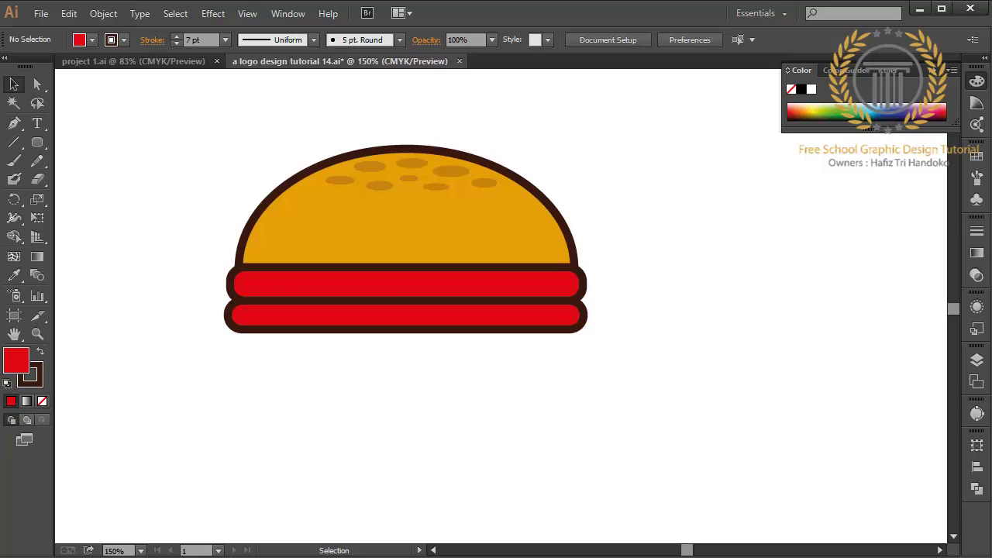
pyautogui.hotkey('ctrl', 'z')
pyautogui.hotkey('ctrl', 'z')
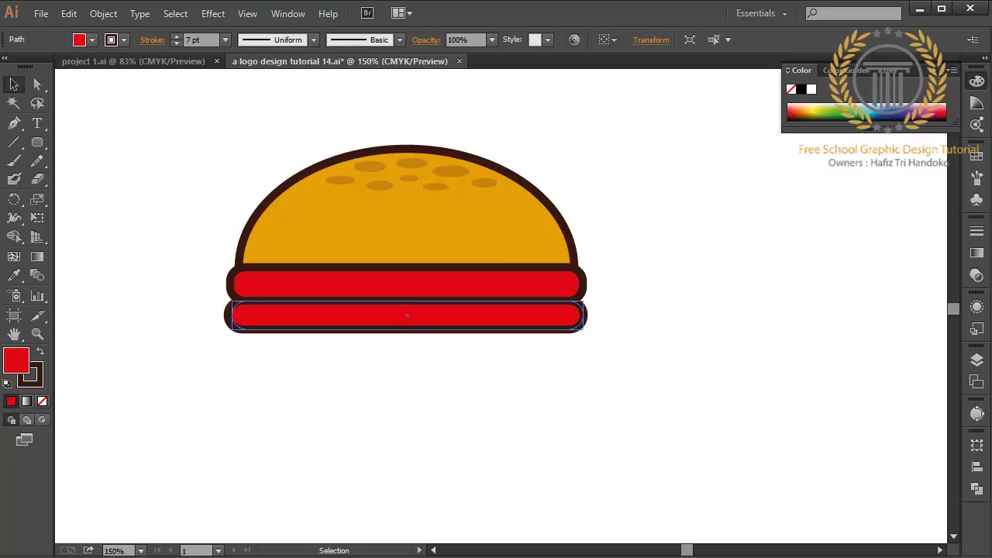
pyautogui.hotkey('ctrl', 'z')
pyautogui.hotkey('ctrl', 'z')
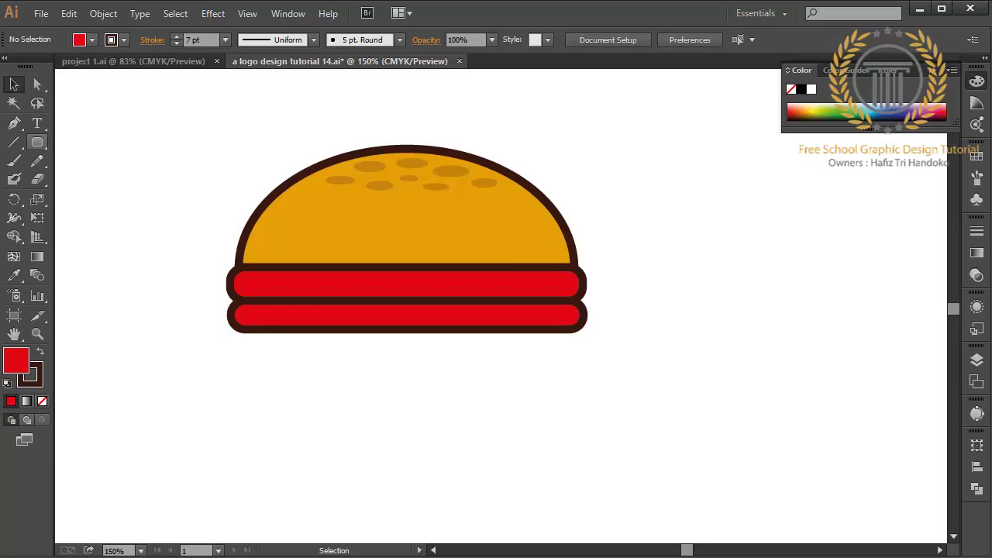
# - Cut a notch into the bottom red bar using a rounded rectangle and Minus Front
pyautogui.click(37, 142)
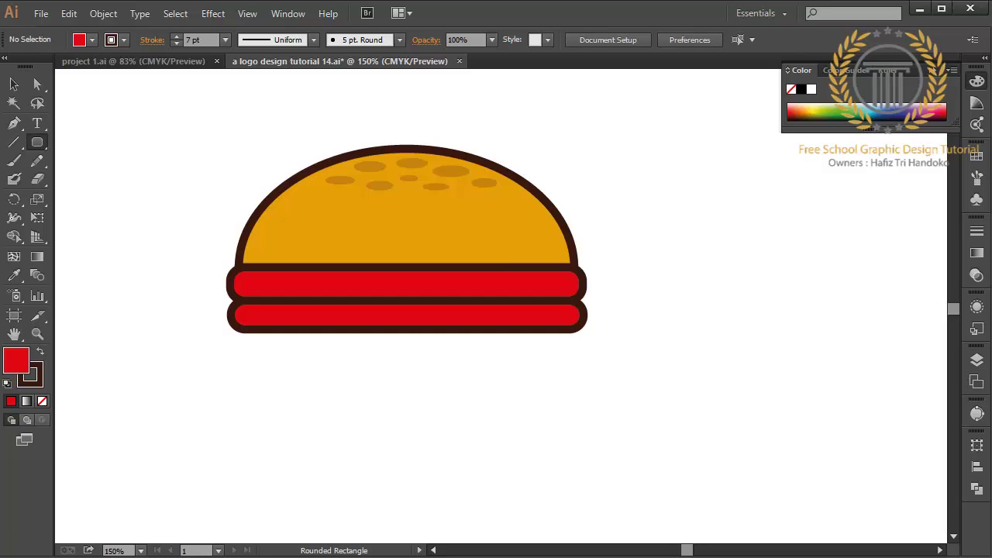
pyautogui.moveTo(485, 312); pyautogui.dragTo(518, 379)
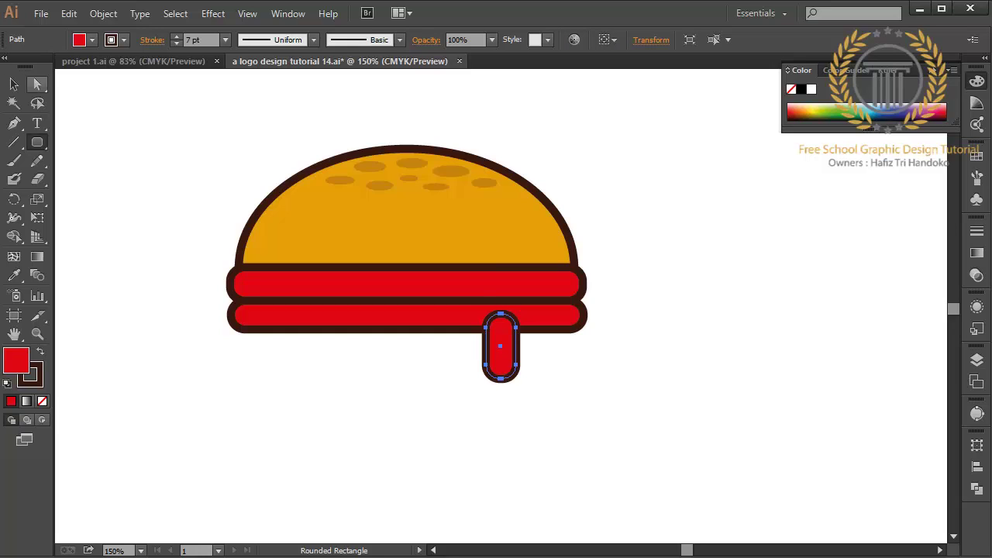
pyautogui.press('v')
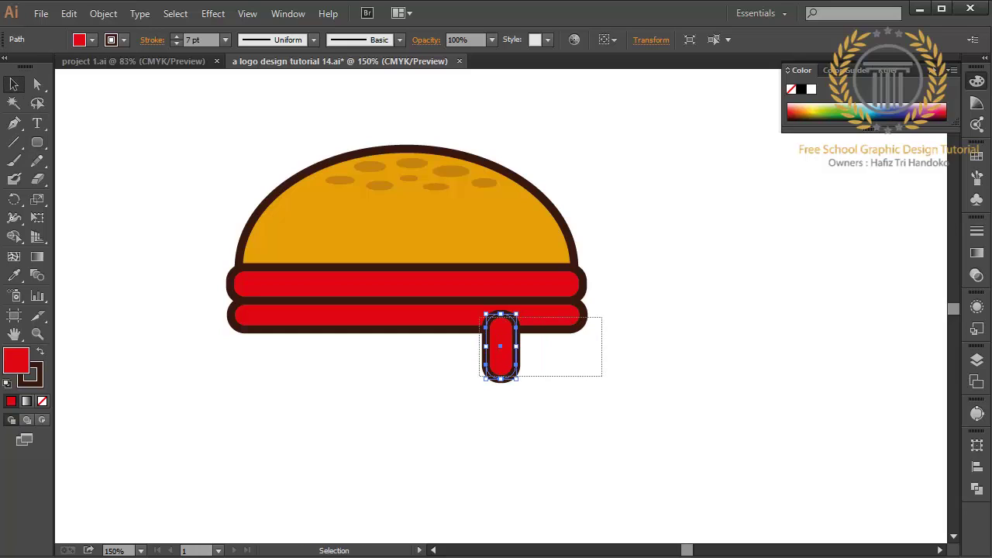
pyautogui.moveTo(591, 374); pyautogui.dragTo(482, 319)
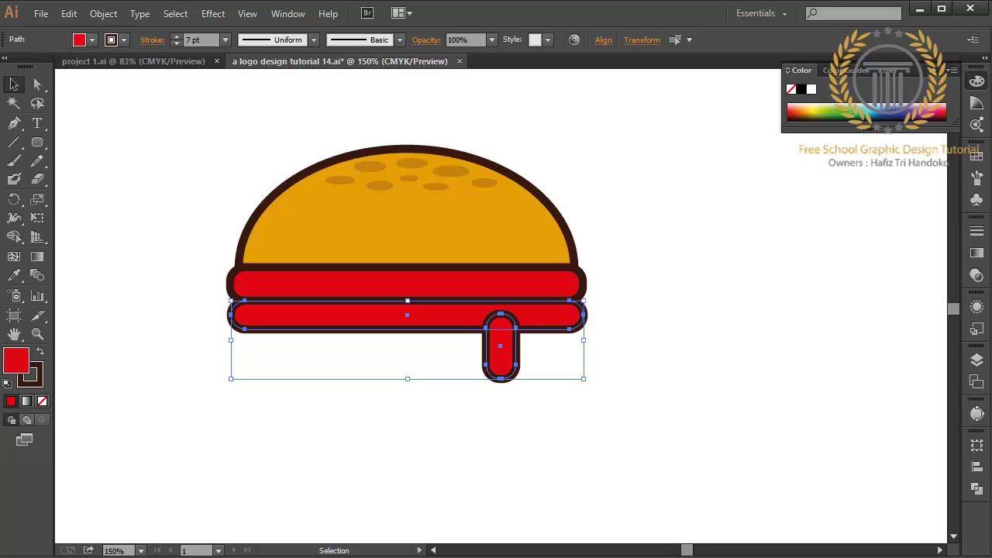
pyautogui.click(976, 489)
pyautogui.click(822, 470)
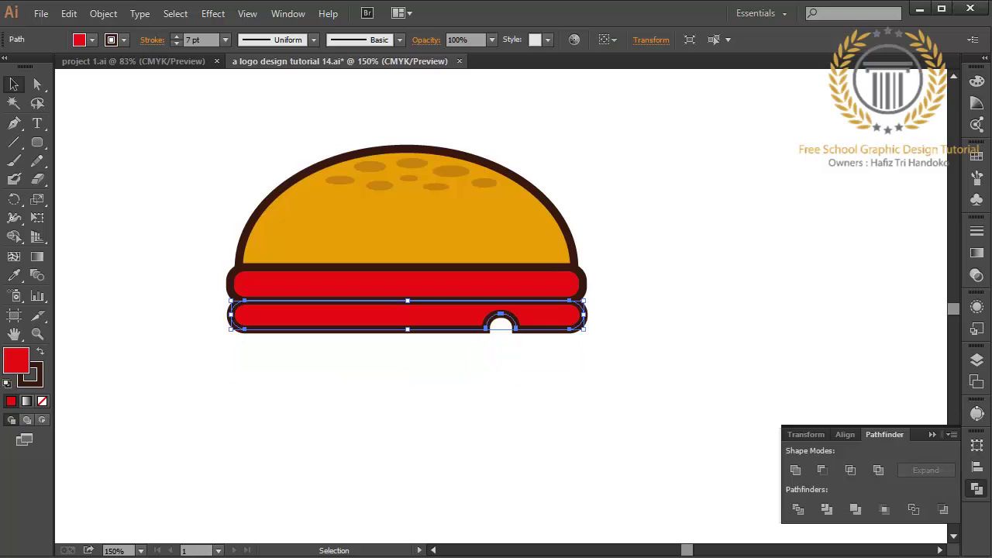
pyautogui.hotkey('ctrl', 'shift', 'a')
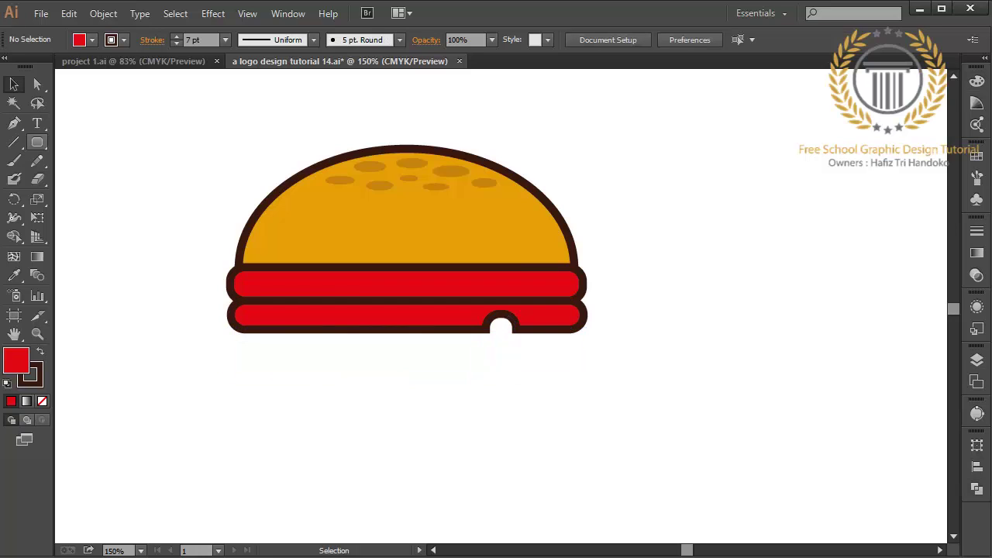
# - Draw a tall rounded drip below the bar and Unite it with the bar
pyautogui.click(38, 142)
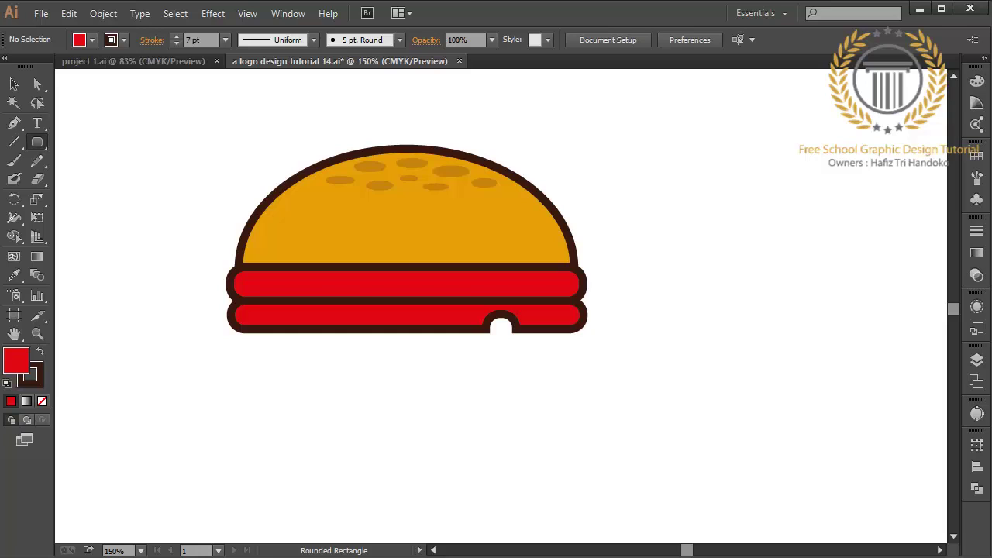
pyautogui.moveTo(464, 317); pyautogui.dragTo(485, 392)
pyautogui.moveTo(485, 394); pyautogui.dragTo(486, 395)
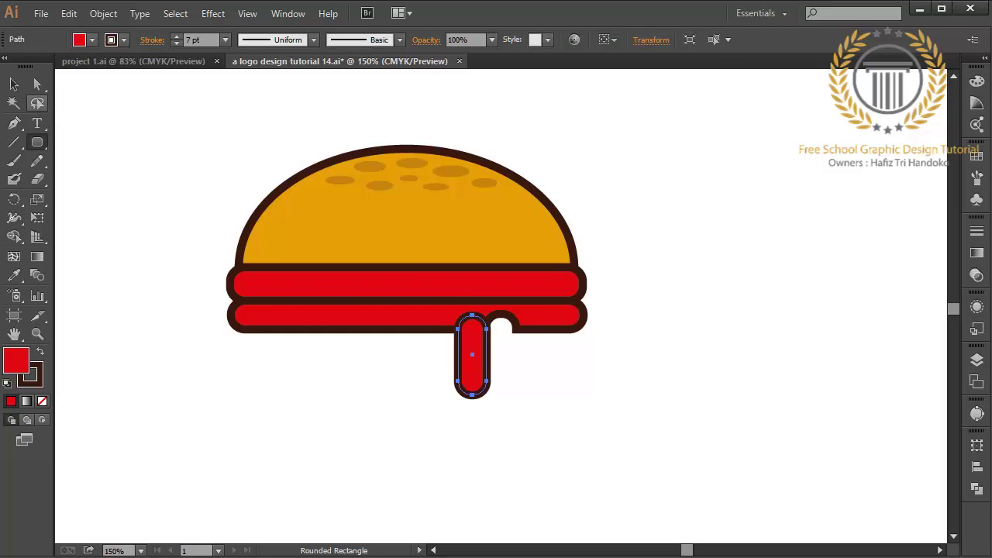
pyautogui.click(13, 84)
pyautogui.moveTo(589, 431); pyautogui.dragTo(443, 310)
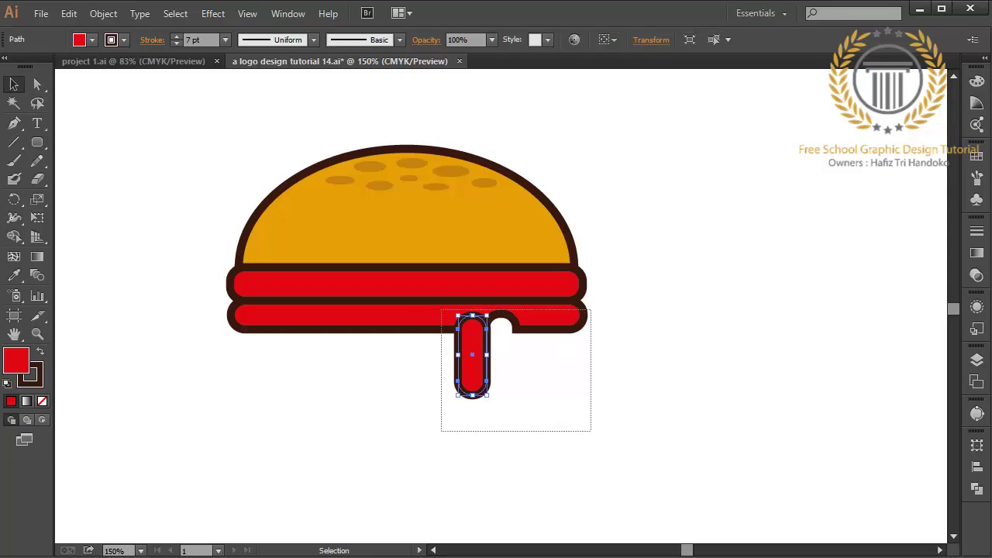
pyautogui.click(976, 489)
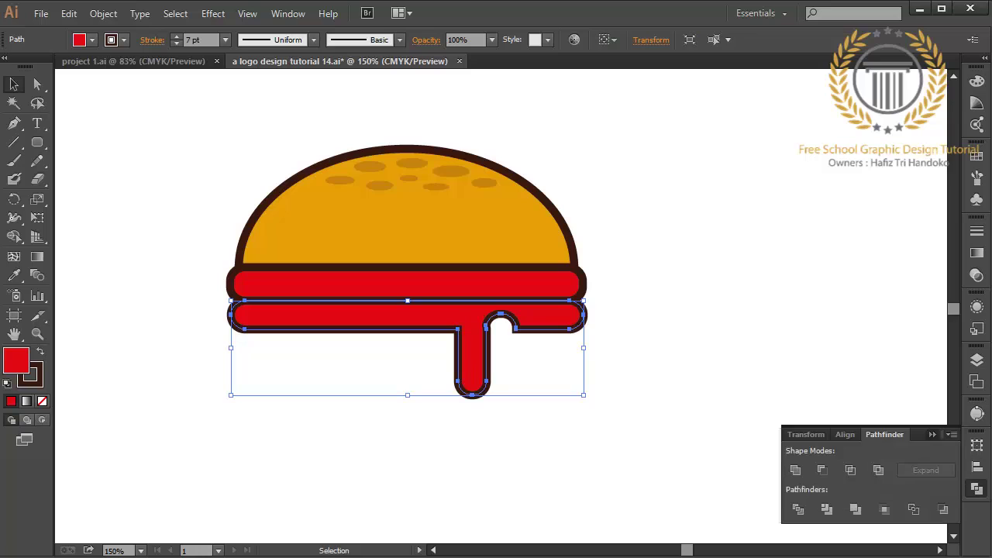
pyautogui.click(795, 470)
pyautogui.click(697, 233)
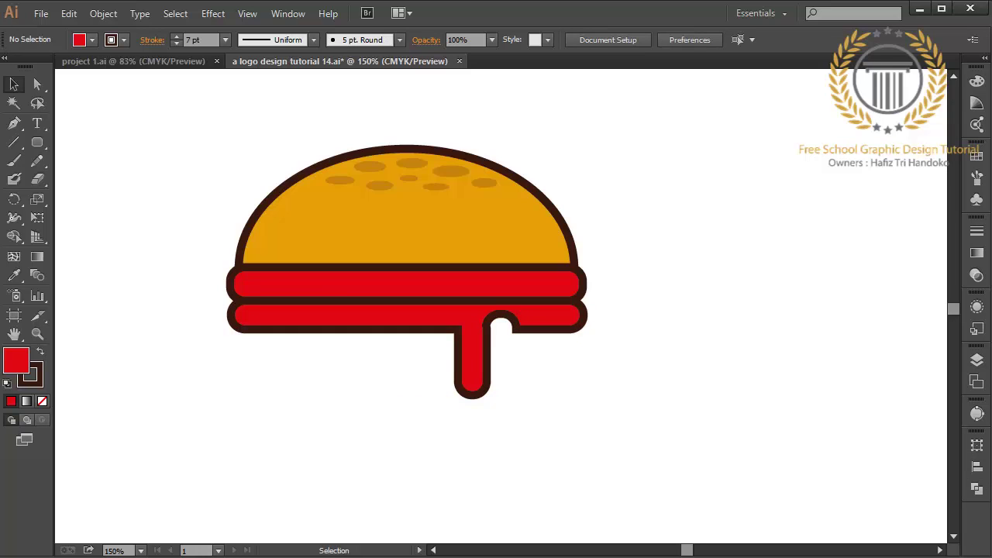
# - Fill the merged bar-and-drip shape with yellow E0B605 as cheese
pyautogui.click(472, 392)
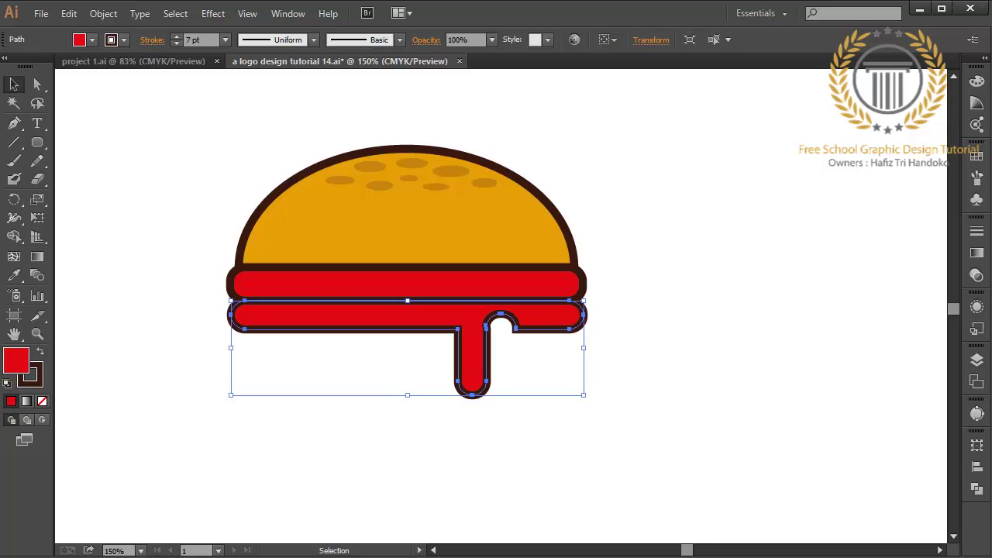
pyautogui.doubleClick(16, 360)
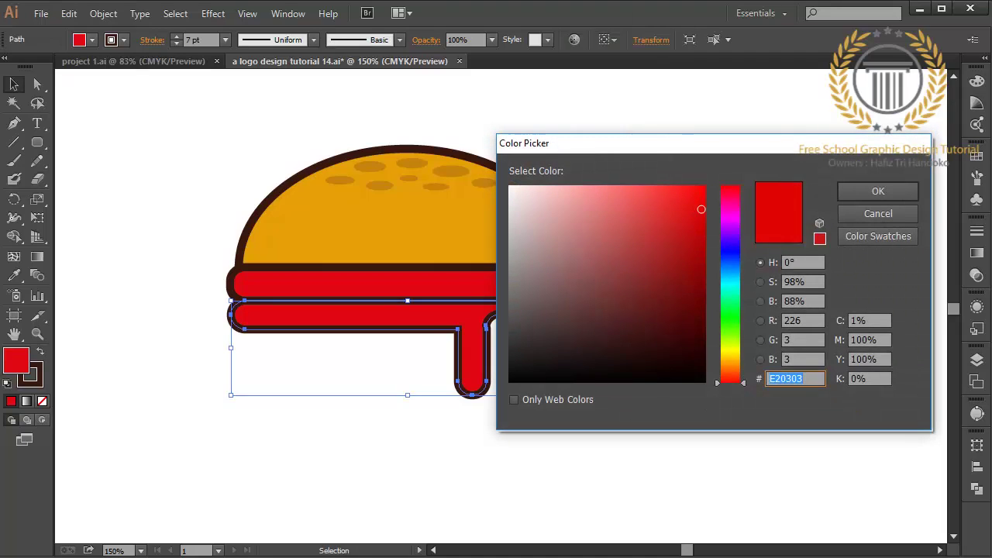
pyautogui.write('E0B605')
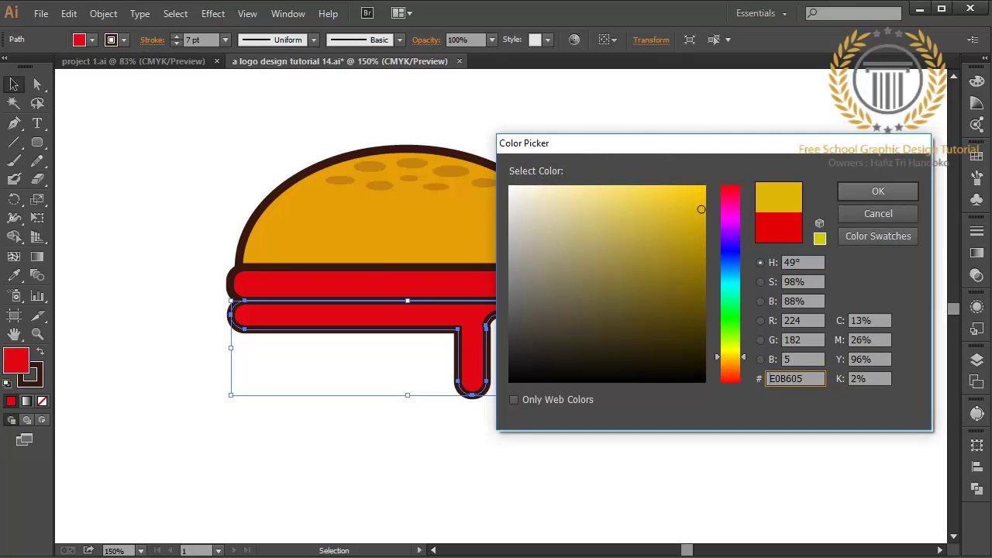
pyautogui.click(878, 190)
pyautogui.hotkey('ctrl', 'shift', 'a')
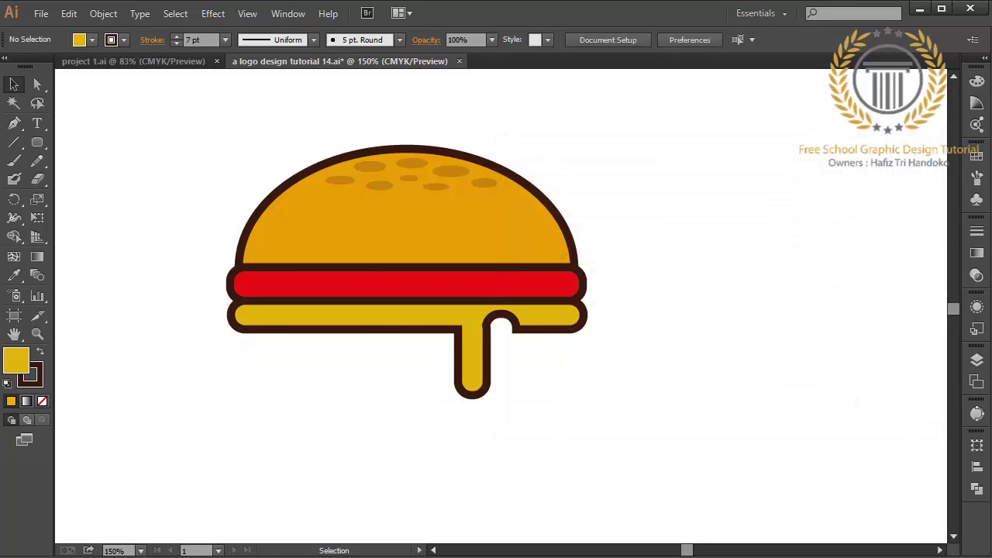
# - Recolour the top bun to a brighter orange ED7600
pyautogui.click(407, 217)
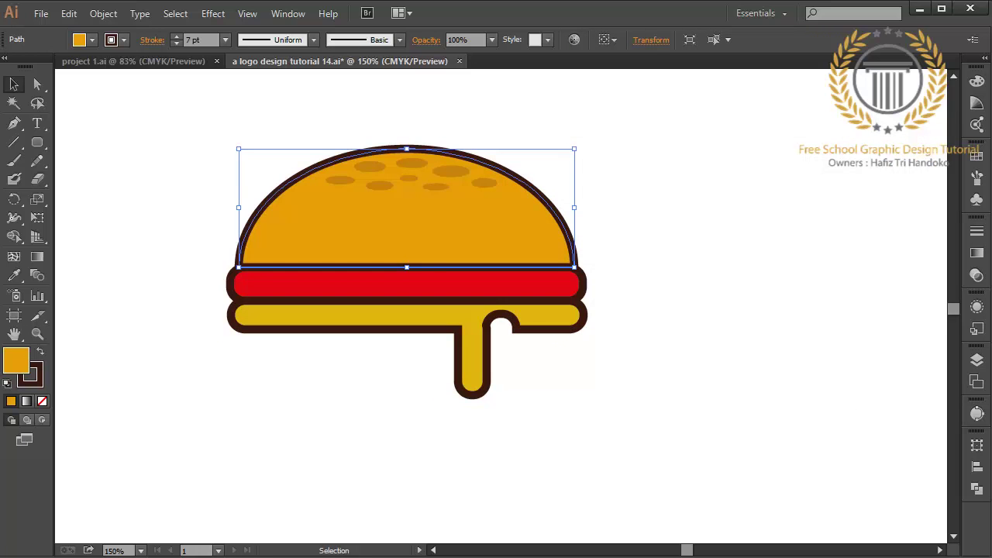
pyautogui.doubleClick(16, 359)
pyautogui.moveTo(703, 208); pyautogui.dragTo(704, 227)
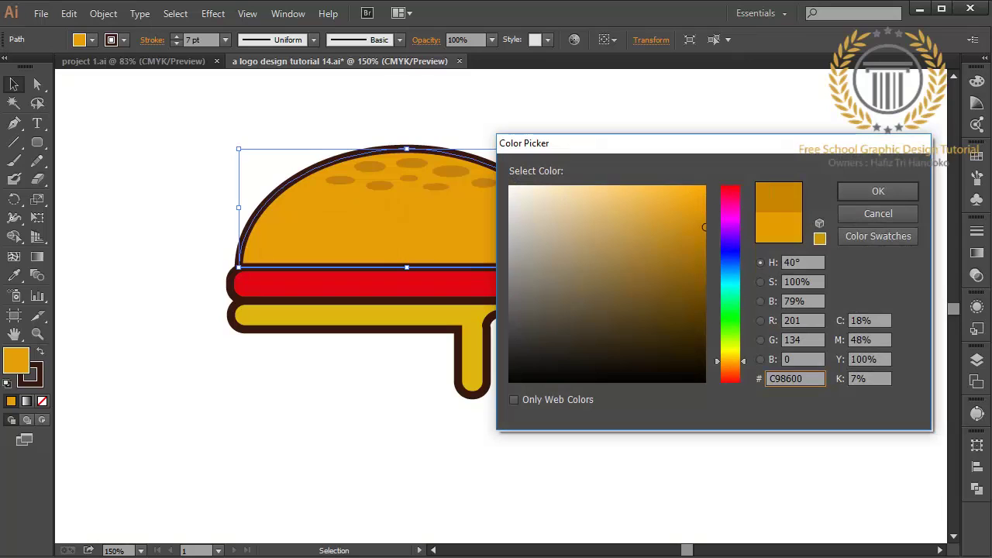
pyautogui.moveTo(730, 361); pyautogui.dragTo(730, 367)
pyautogui.moveTo(704, 227); pyautogui.dragTo(704, 199)
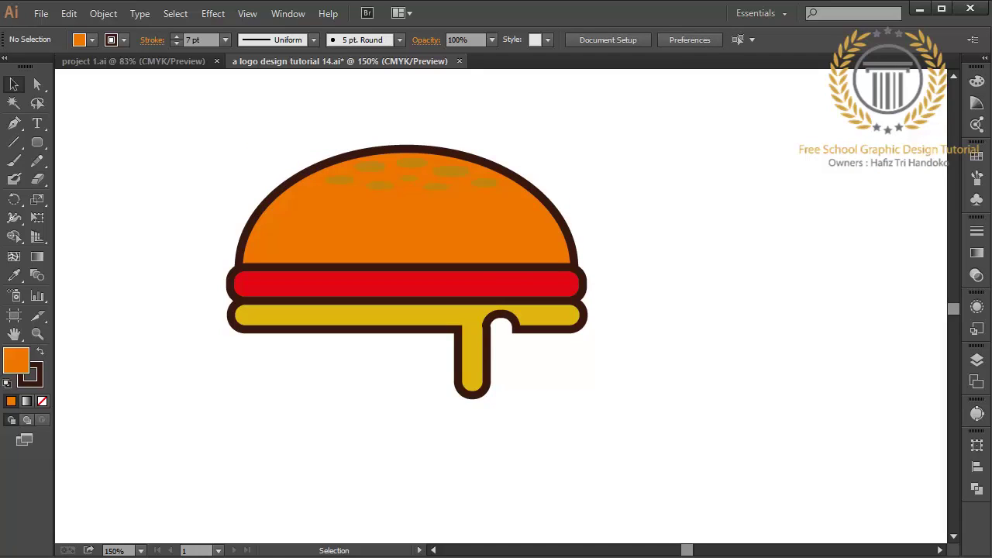
# - Recolour the bun's spots to deep orange BA5D00
pyautogui.click(411, 162)
pyautogui.keyDown('shift'); pyautogui.click(371, 166); pyautogui.keyUp('shift')
pyautogui.keyDown('shift'); pyautogui.click(338, 180); pyautogui.keyUp('shift')
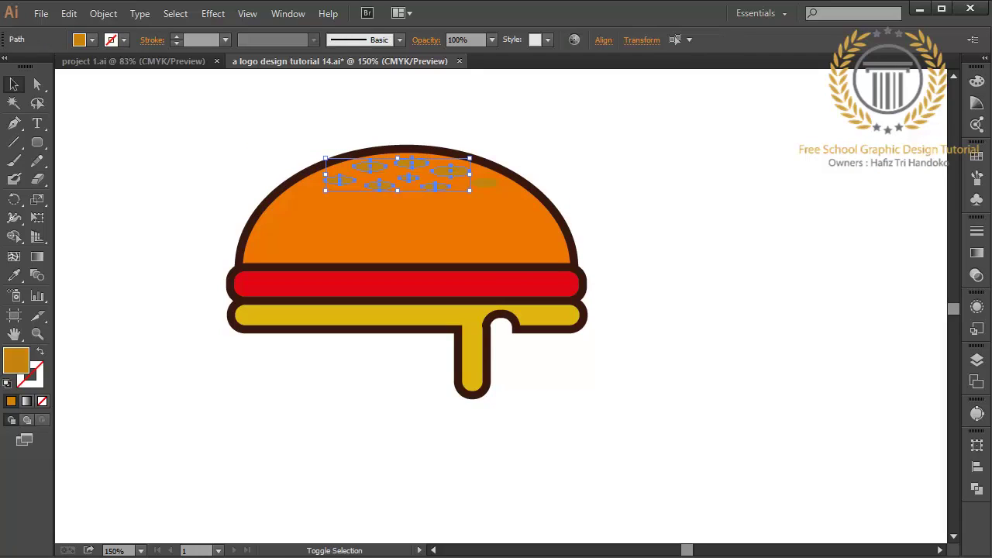
pyautogui.keyDown('shift'); pyautogui.click(484, 182); pyautogui.keyUp('shift')
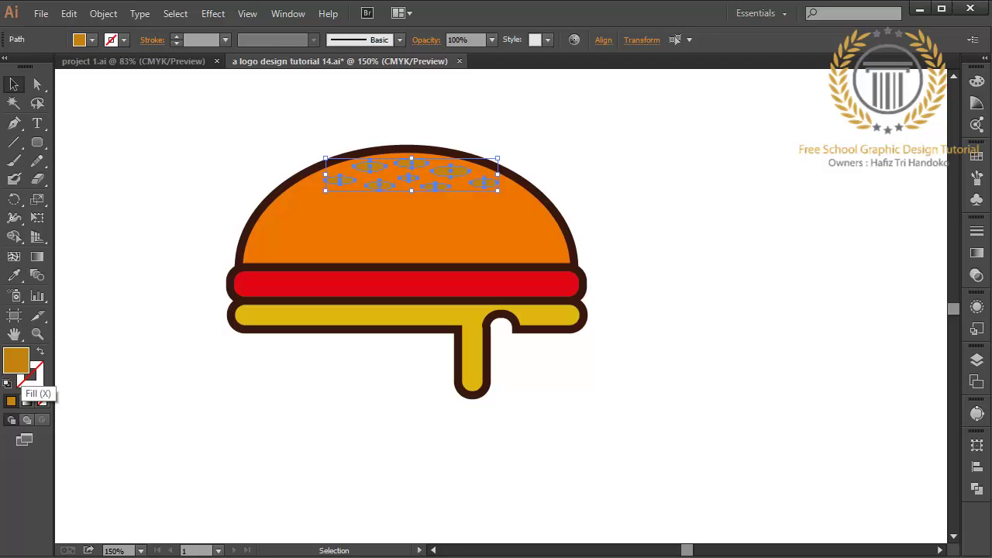
pyautogui.doubleClick(16, 360)
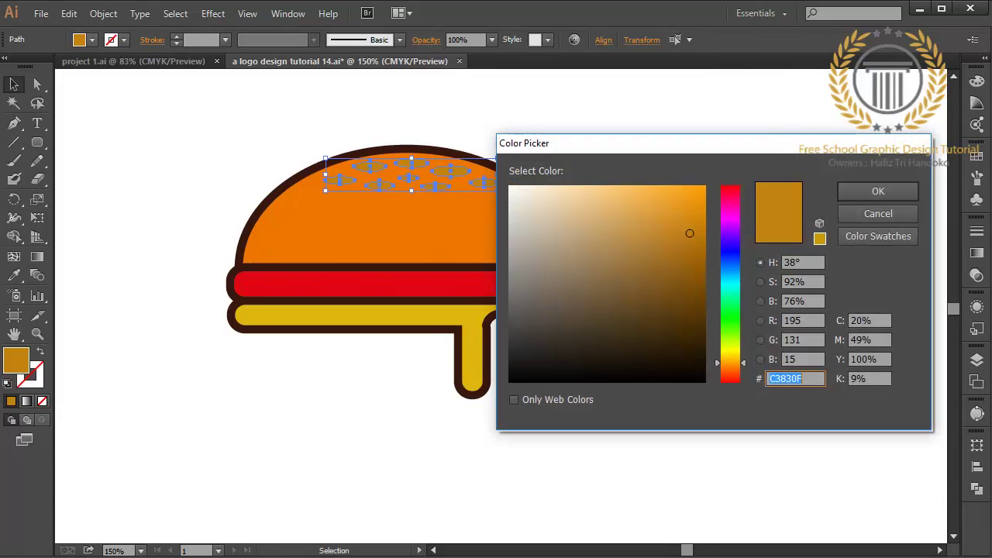
pyautogui.write('C16810')
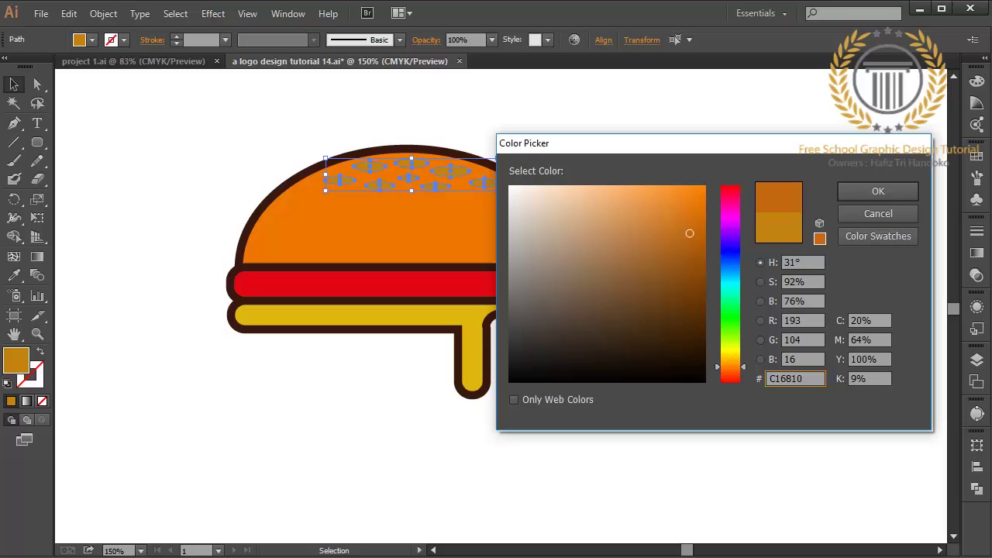
pyautogui.write('BA5D00')
pyautogui.click(878, 191)
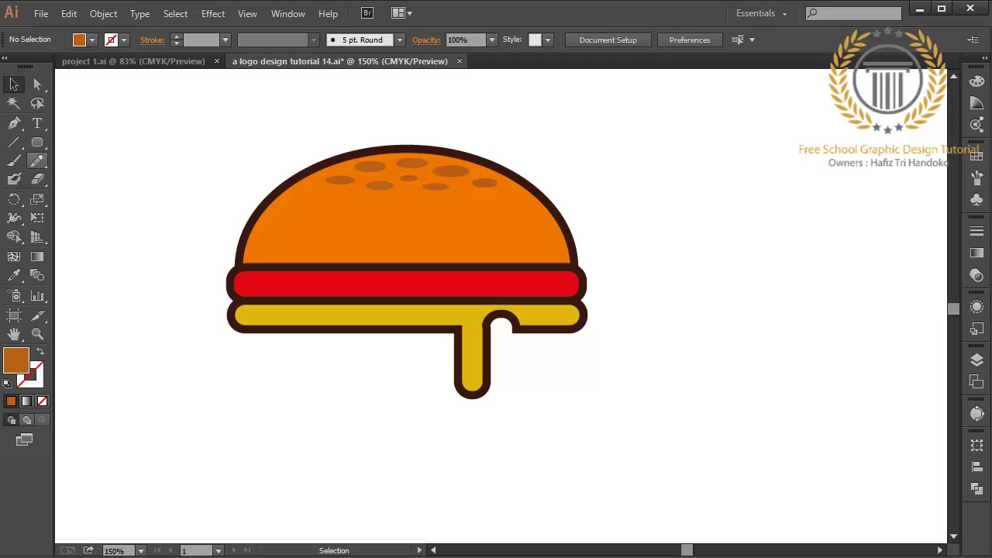
# - Copy the red patty bar and Paste in Back
pyautogui.click(326, 284)
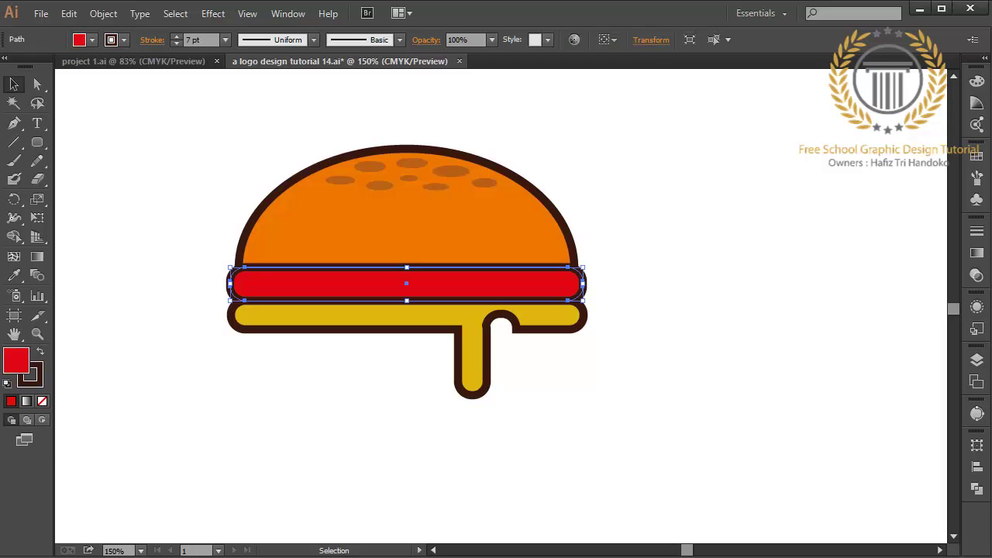
pyautogui.hotkey('alt', 'e')
pyautogui.press('Down')
pyautogui.press('Down')
pyautogui.press('Return')
pyautogui.hotkey('alt', 'e')
pyautogui.press('Down')
pyautogui.press('Down')
pyautogui.press('Down')
pyautogui.press('Return')
# - Nudge the red copy down beneath the cheese and adjust its bottom edge
pyautogui.press('Down')
pyautogui.press('Down')
pyautogui.press('Down')
pyautogui.press('Down')
pyautogui.press('Down')
pyautogui.press('Down')
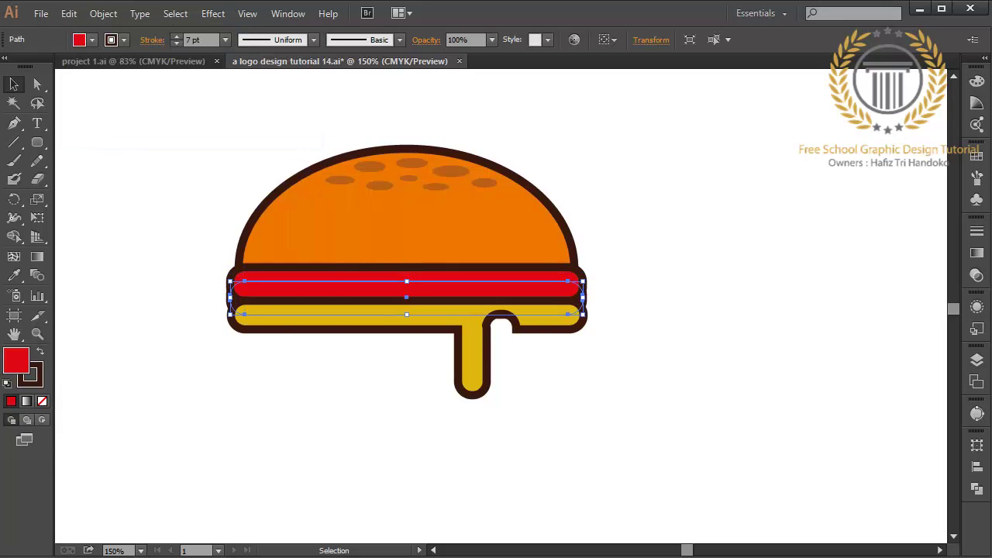
pyautogui.press('Down')
pyautogui.press('Down')
pyautogui.press('Down')
pyautogui.press('Down')
pyautogui.press('Down')
pyautogui.press('Down')
pyautogui.press('Down')
pyautogui.press('Down')
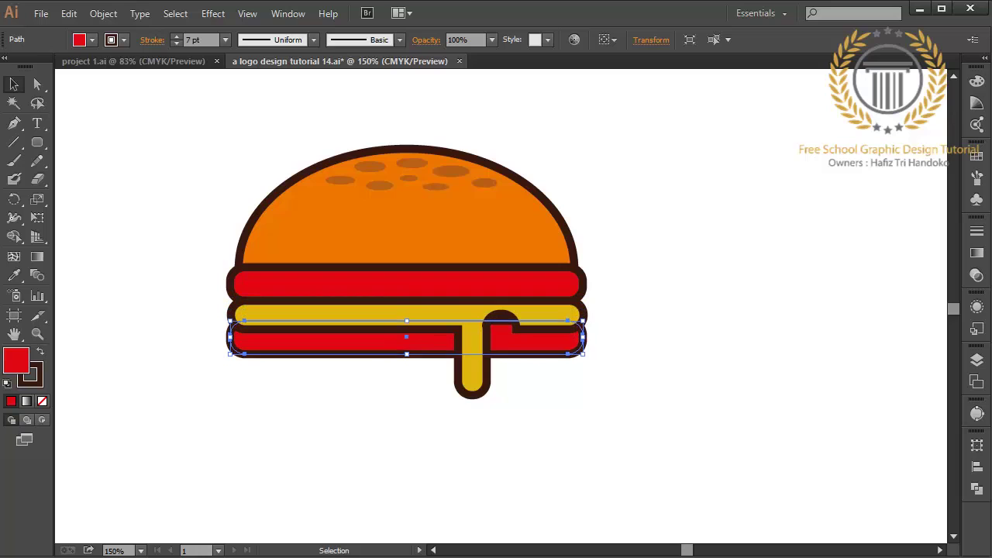
pyautogui.press('Down')
pyautogui.press('Down')
pyautogui.press('Up')
pyautogui.press('Up')
pyautogui.press('Up')
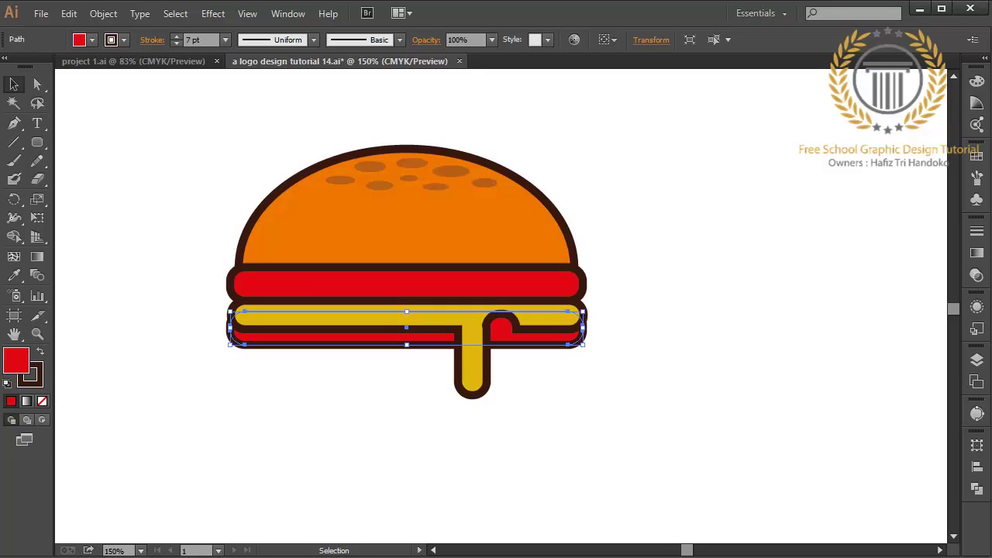
pyautogui.press('Down')
pyautogui.press('Down')
pyautogui.press('Down')
pyautogui.press('Down')
pyautogui.press('Down')
pyautogui.press('Down')
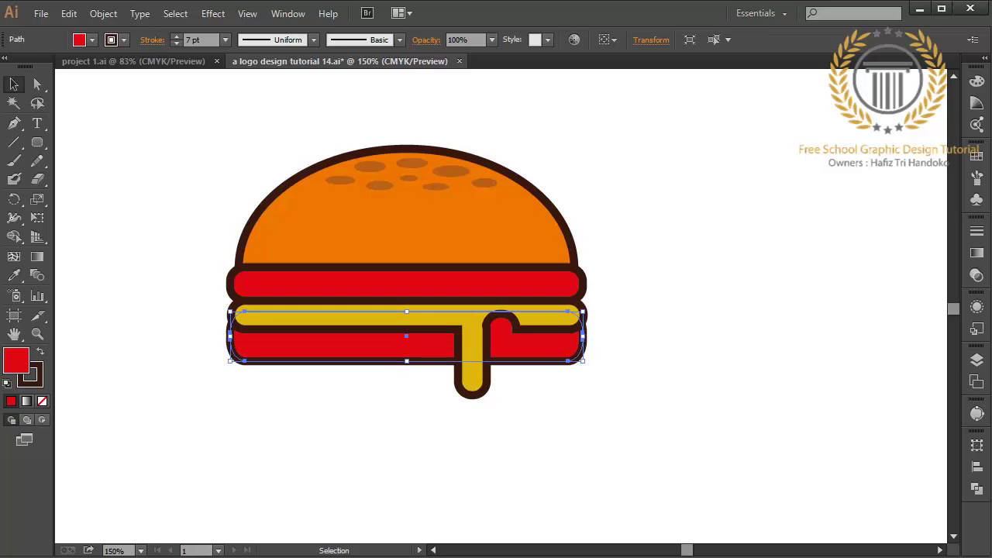
pyautogui.hotkey('ctrl', 'shift', 'a')
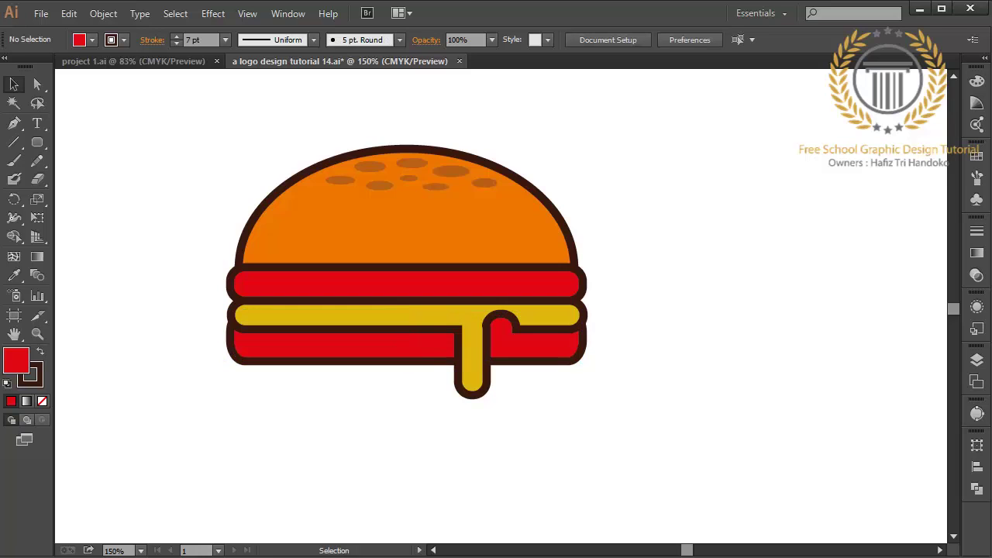
pyautogui.hotkey('ctrl', 'z')
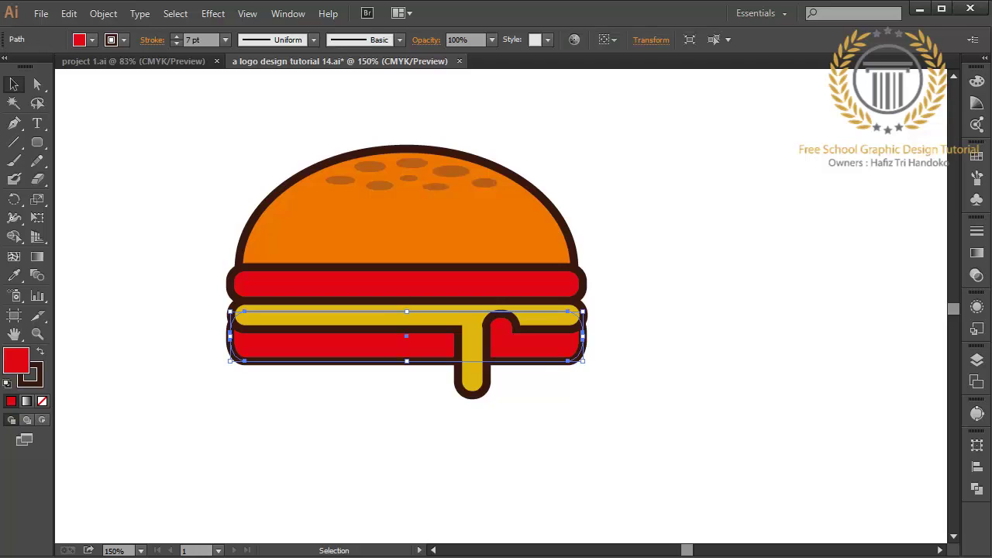
pyautogui.press('Down')
pyautogui.press('Down')
pyautogui.press('Down')
pyautogui.press('Down')
pyautogui.press('Down')
pyautogui.press('Down')
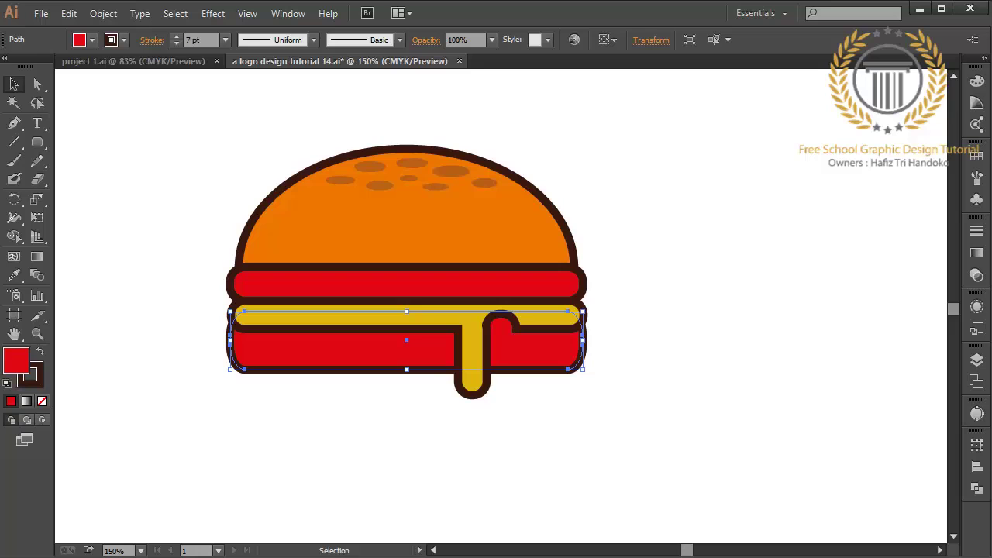
pyautogui.press('Up')
pyautogui.press('Up')
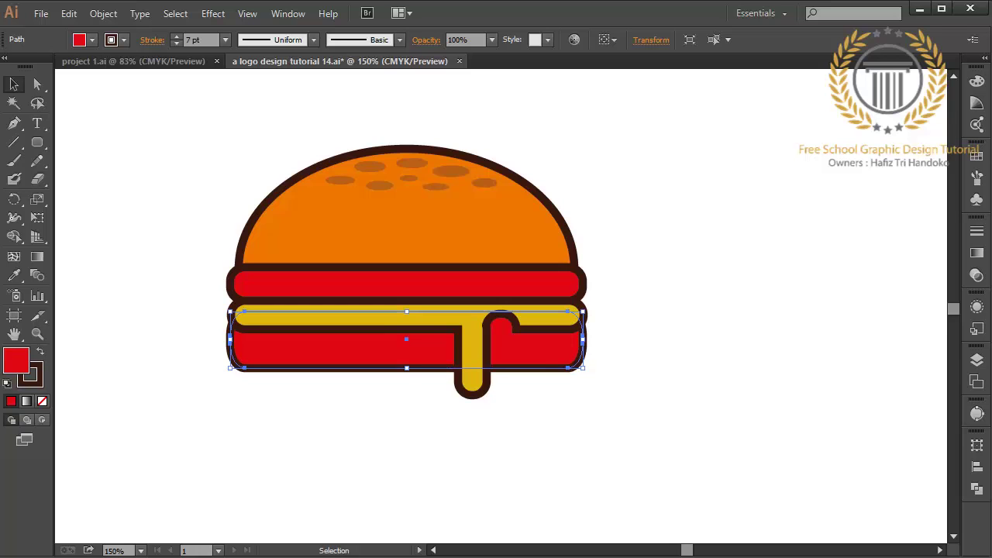
pyautogui.hotkey('ctrl', 'alt', ']')
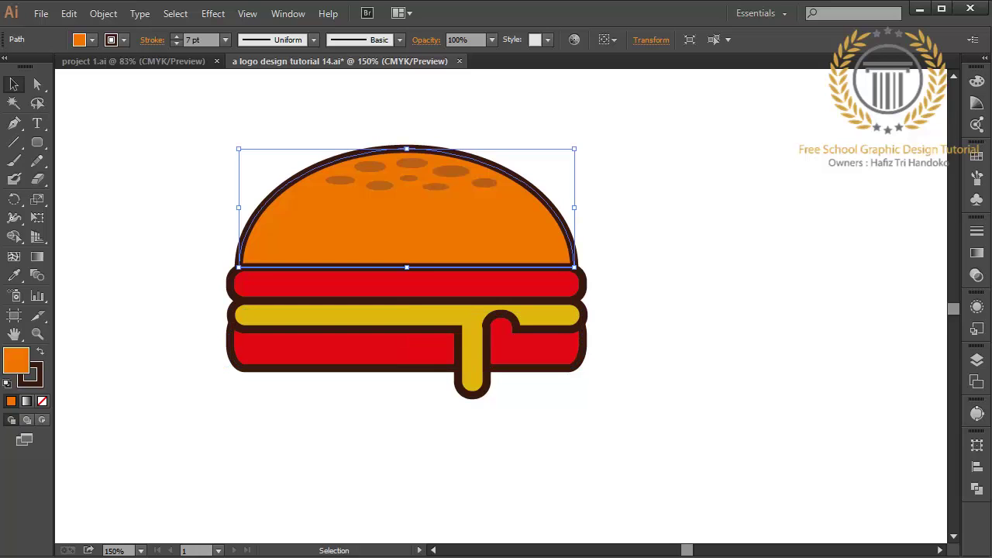
# - Copy the top bun's orange hex value ED7603 from its Color Picker
pyautogui.doubleClick(16, 360)
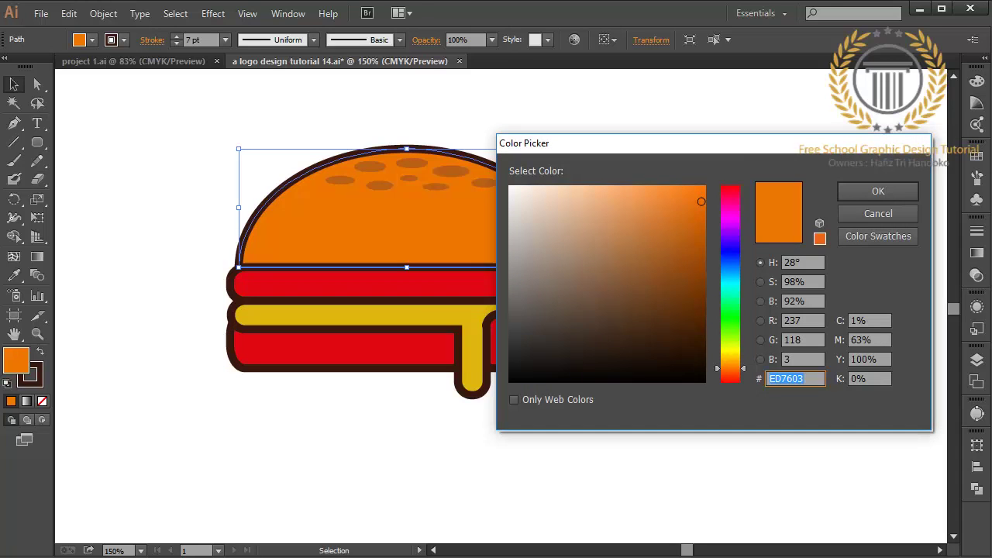
pyautogui.rightClick(788, 379)
pyautogui.click(613, 214)
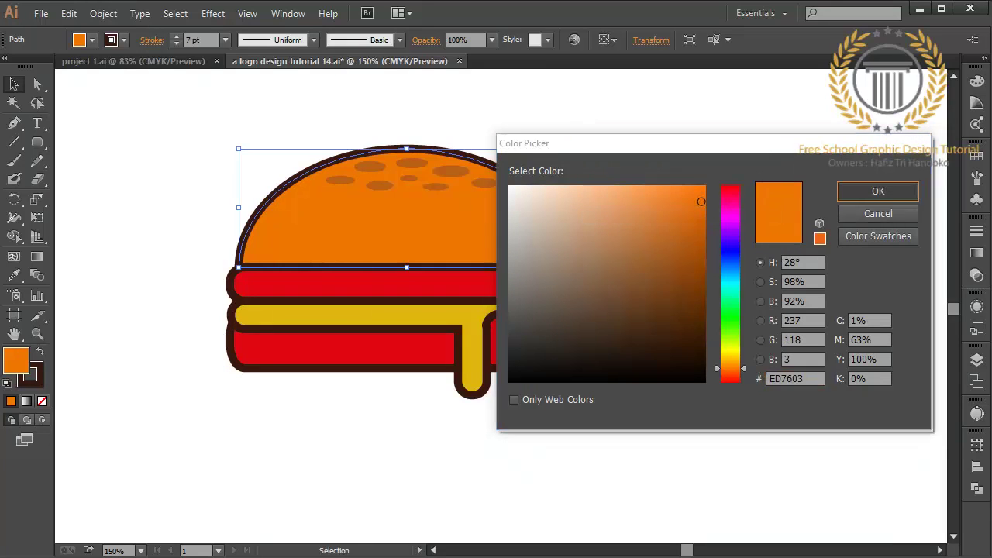
pyautogui.press('Escape')
pyautogui.click(736, 434)
# - Paste ED7603 as the bottom bun's fill colour, replacing the red
pyautogui.click(349, 349)
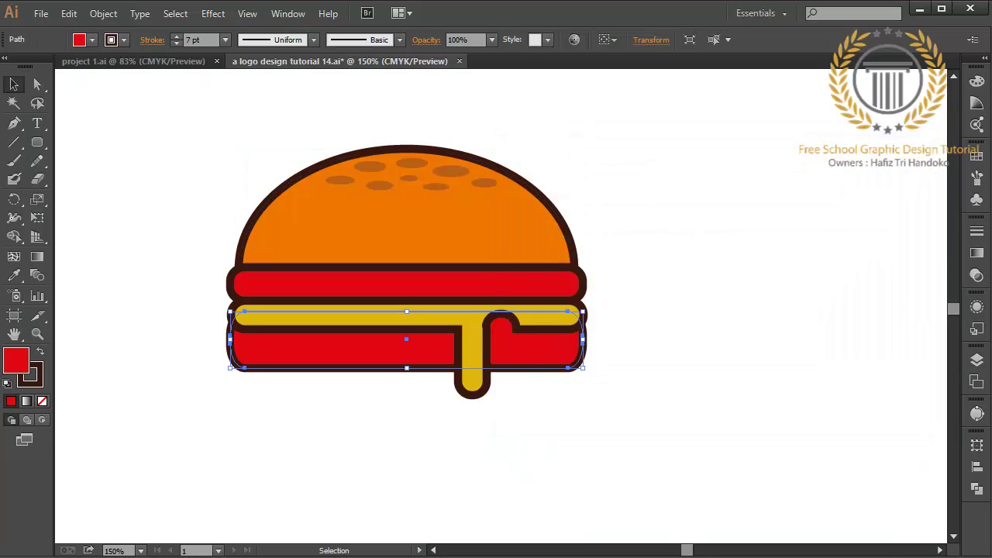
pyautogui.doubleClick(16, 361)
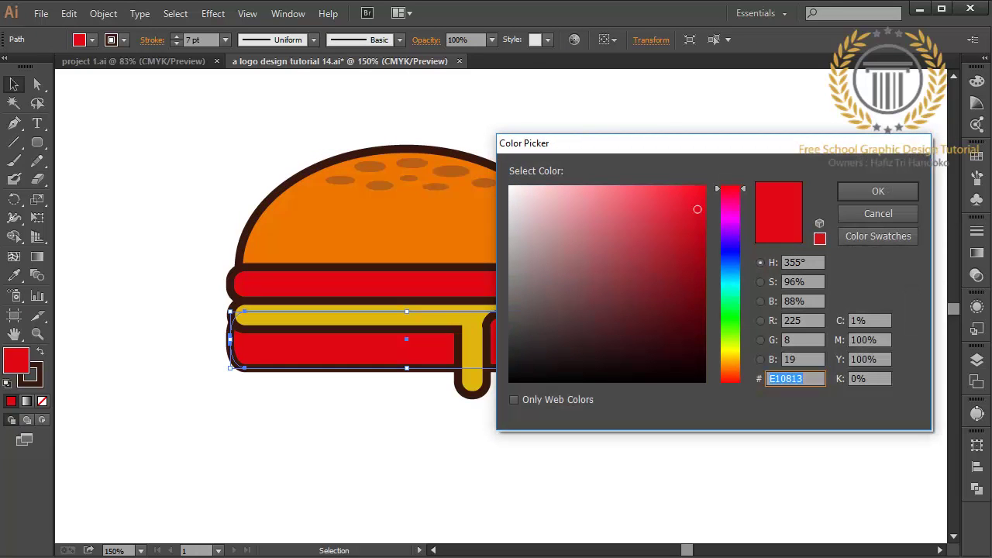
pyautogui.rightClick(799, 378)
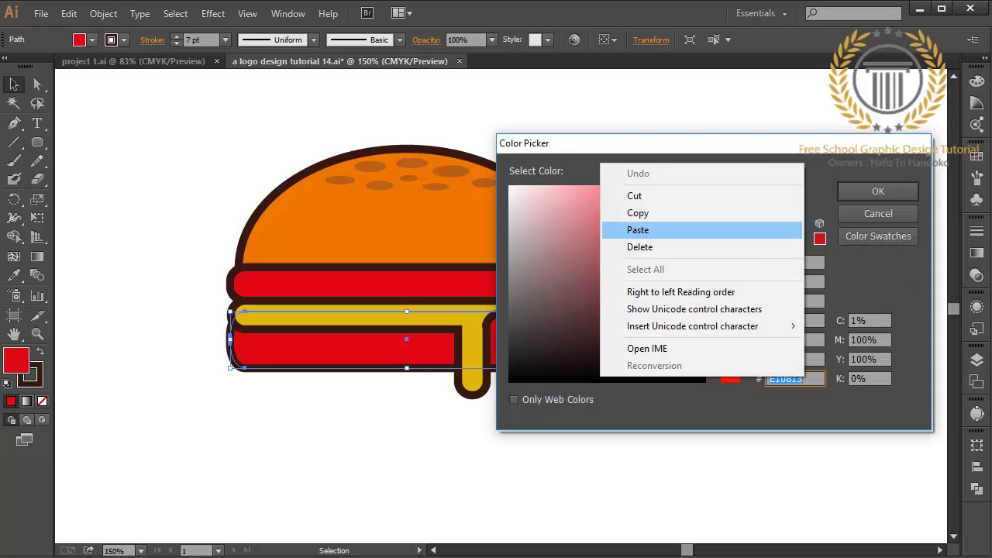
pyautogui.click(667, 230)
pyautogui.press('Return')
pyautogui.hotkey('ctrl', 'shift', 'a')
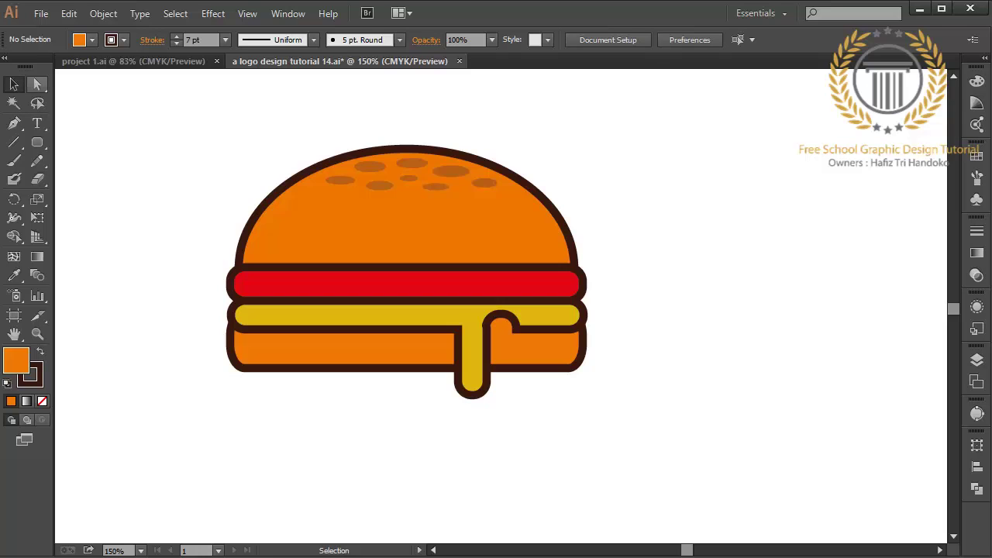
# - Nudge the cheese drip's top corner anchor slightly with the Direct Selection tool
pyautogui.press('a')
pyautogui.click(487, 325)
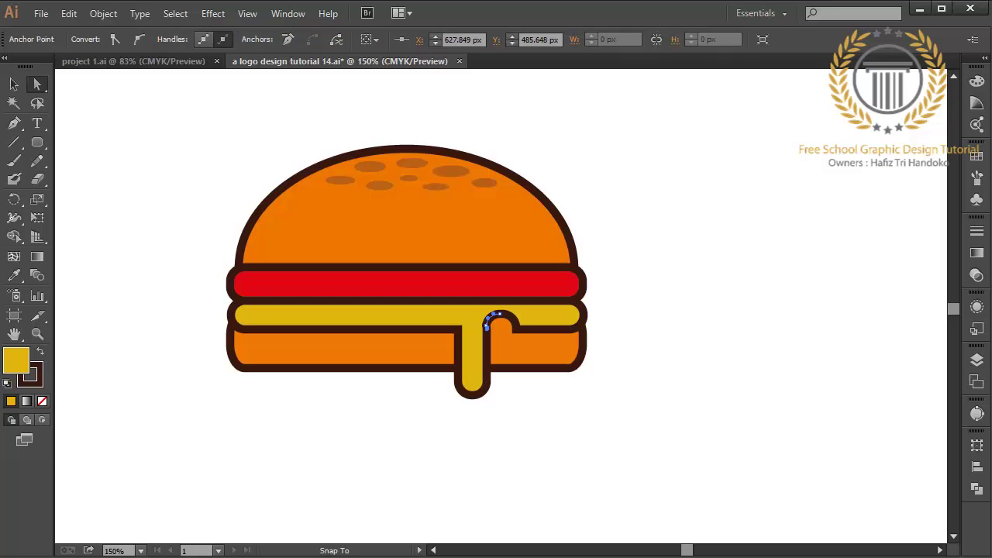
pyautogui.click(486, 325)
pyautogui.moveTo(486, 325); pyautogui.dragTo(487, 326)
pyautogui.hotkey('ctrl', 'shift', 'a')
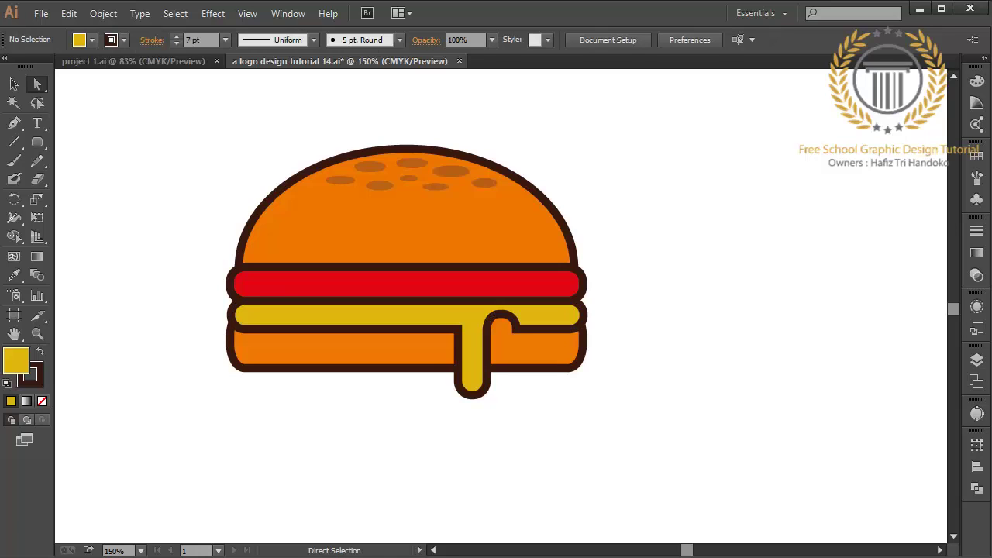
# - Select the whole burger and shift it slightly down and to the right
pyautogui.press('v')
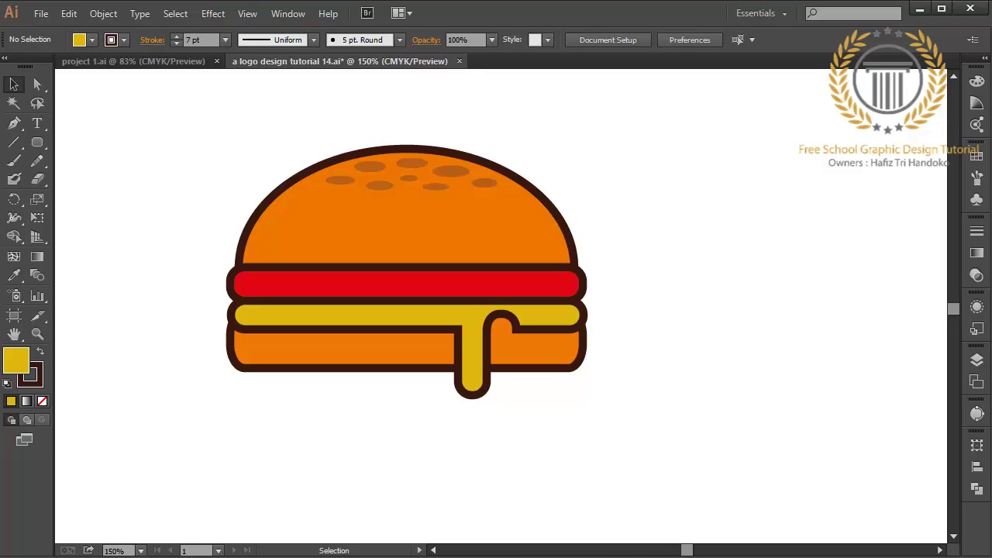
pyautogui.moveTo(192, 104); pyautogui.dragTo(760, 493)
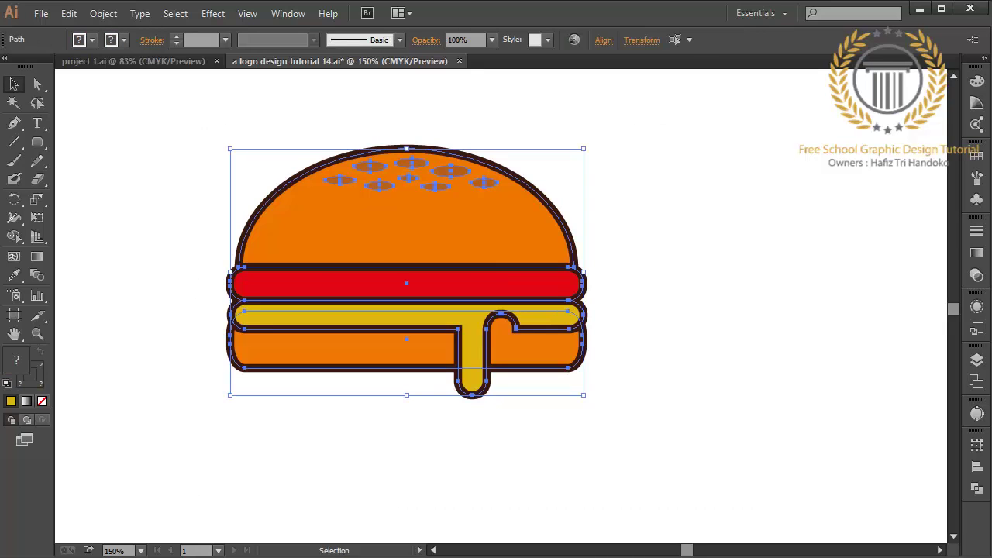
pyautogui.moveTo(406, 283); pyautogui.dragTo(417, 300)
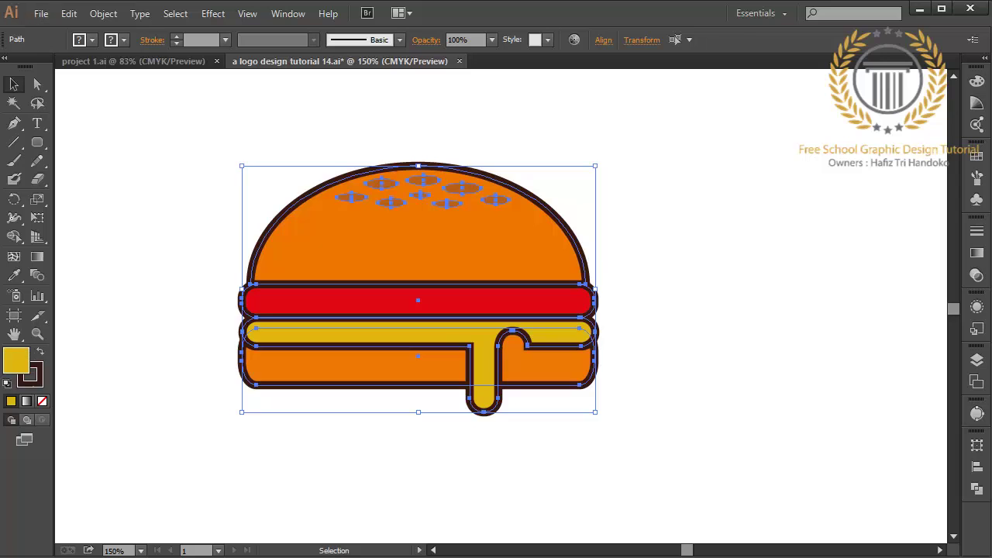
pyautogui.hotkey('ctrl', 'shift', 'a')
pyautogui.click(40, 13)
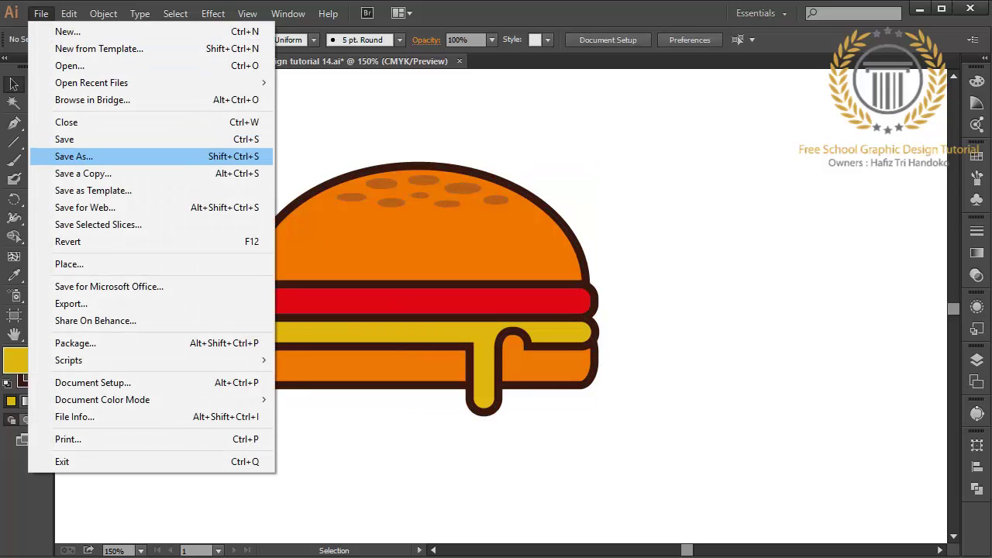
# - Save as 'a logo design tutorial 15.ai', keeping the Illustrator CC (17.0) version
pyautogui.click(77, 156)
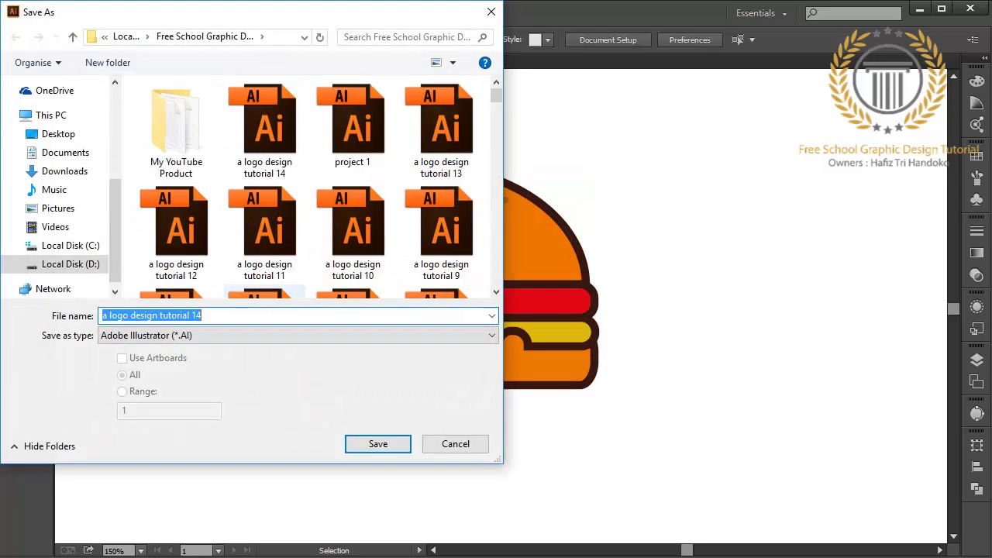
pyautogui.press('End')
pyautogui.press('BackSpace')
pyautogui.write('5')
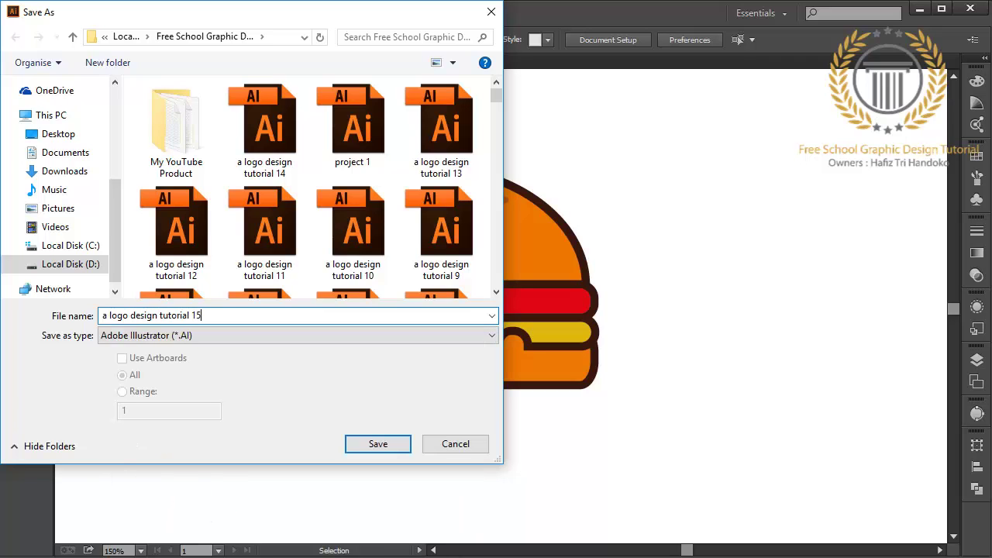
pyautogui.press('Return')
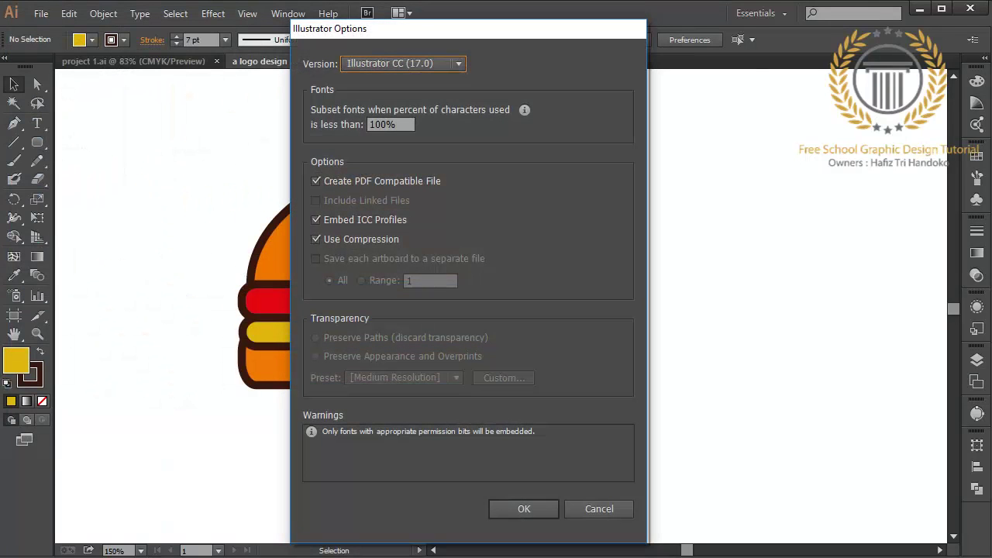
pyautogui.hotkey('alt', 'Down')
pyautogui.press('Escape')
pyautogui.press('Return')
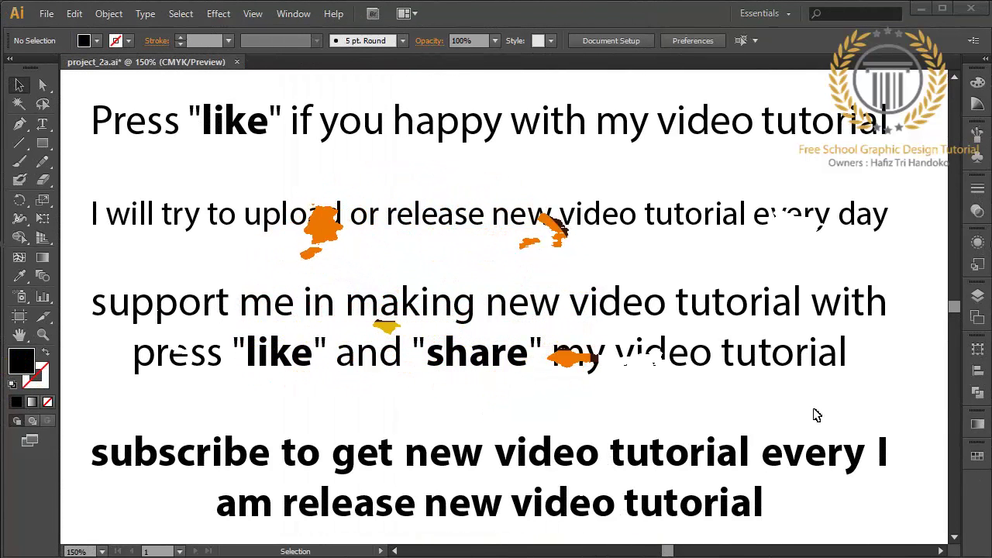
# - Draw Paintbrush arrows pointing at both 'like' words, 'share' and 'subscribe'
pyautogui.click(19, 161)
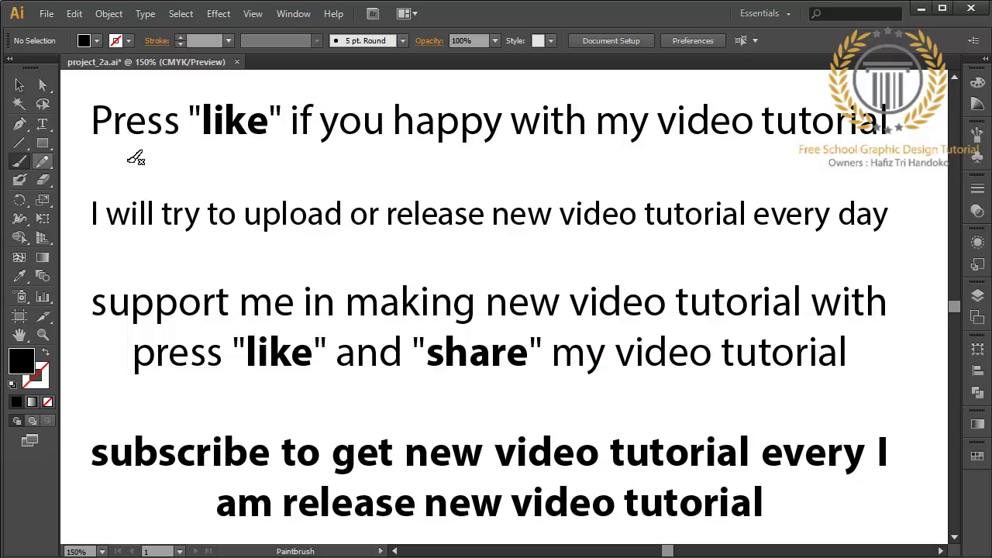
pyautogui.moveTo(414, 182)
pyautogui.mouseDown()
pyautogui.moveTo(248, 151)
pyautogui.moveTo(275, 147)
pyautogui.mouseUp()
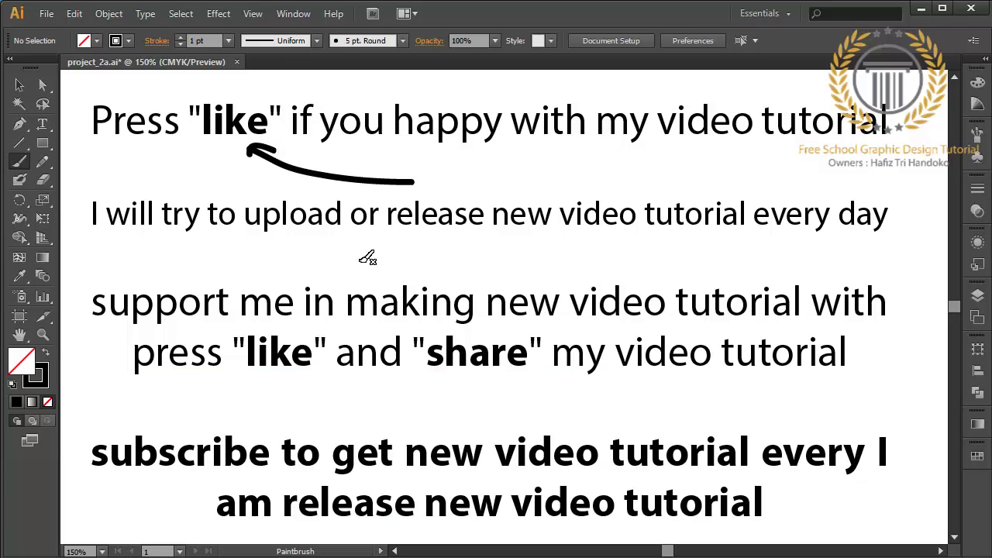
pyautogui.moveTo(173, 411)
pyautogui.mouseDown()
pyautogui.moveTo(277, 375)
pyautogui.moveTo(280, 390)
pyautogui.mouseUp()
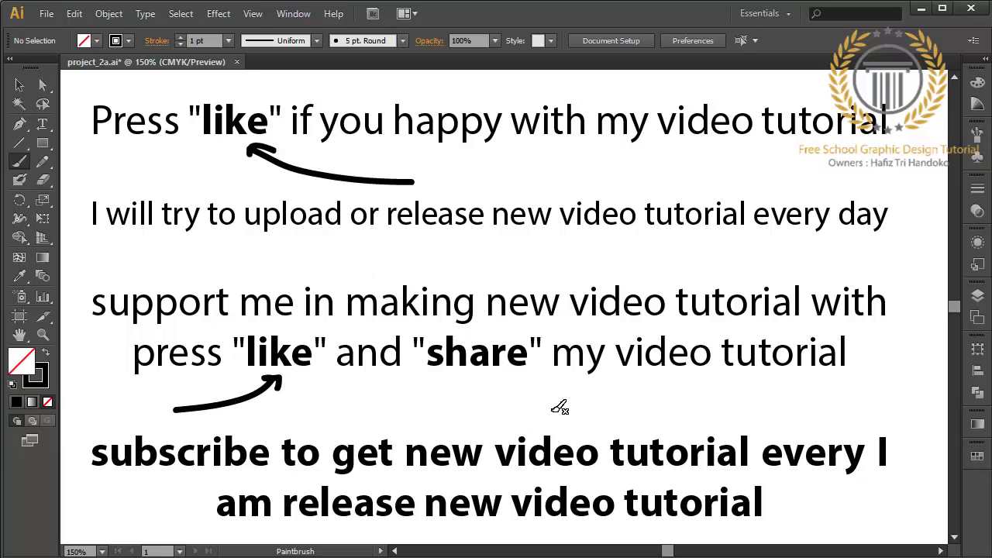
pyautogui.moveTo(614, 416)
pyautogui.mouseDown()
pyautogui.moveTo(487, 375)
pyautogui.moveTo(511, 379)
pyautogui.mouseUp()
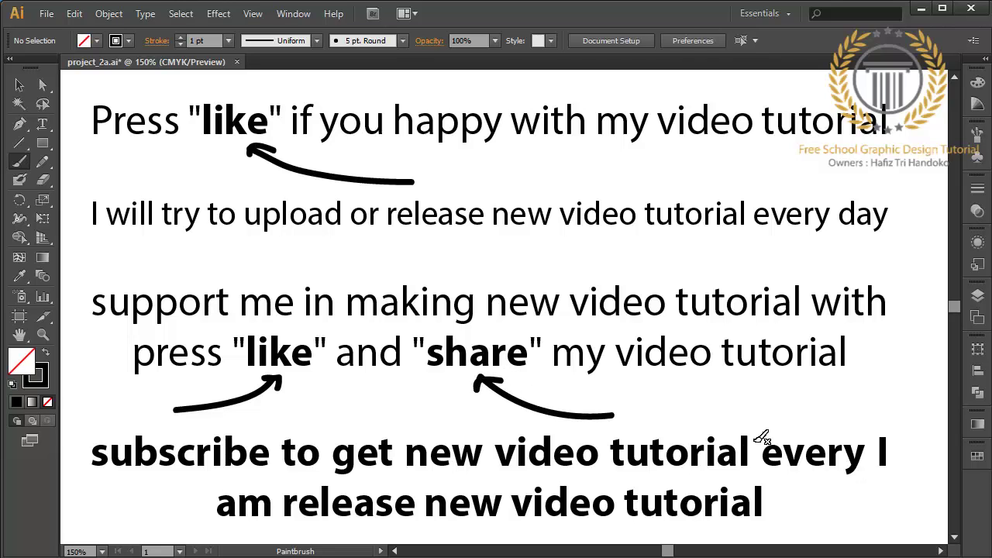
pyautogui.moveTo(97, 525)
pyautogui.mouseDown()
pyautogui.moveTo(142, 481)
pyautogui.moveTo(158, 497)
pyautogui.mouseUp()
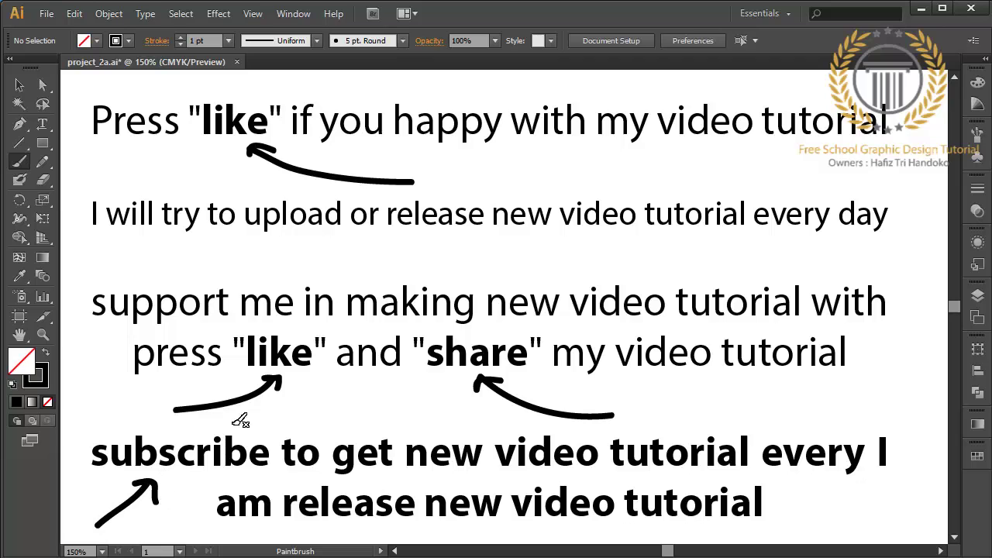
# - Loop brush circles around both 'like' words, 'share' and 'subscribe'
pyautogui.moveTo(219, 87)
pyautogui.mouseDown()
pyautogui.moveTo(289, 153)
pyautogui.moveTo(195, 81)
pyautogui.mouseUp()
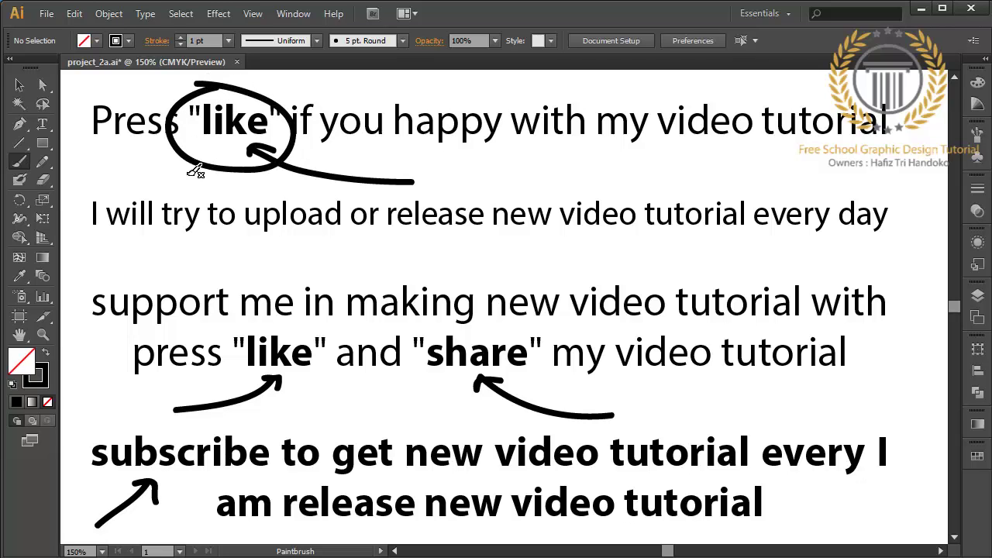
pyautogui.moveTo(276, 323); pyautogui.dragTo(271, 317)
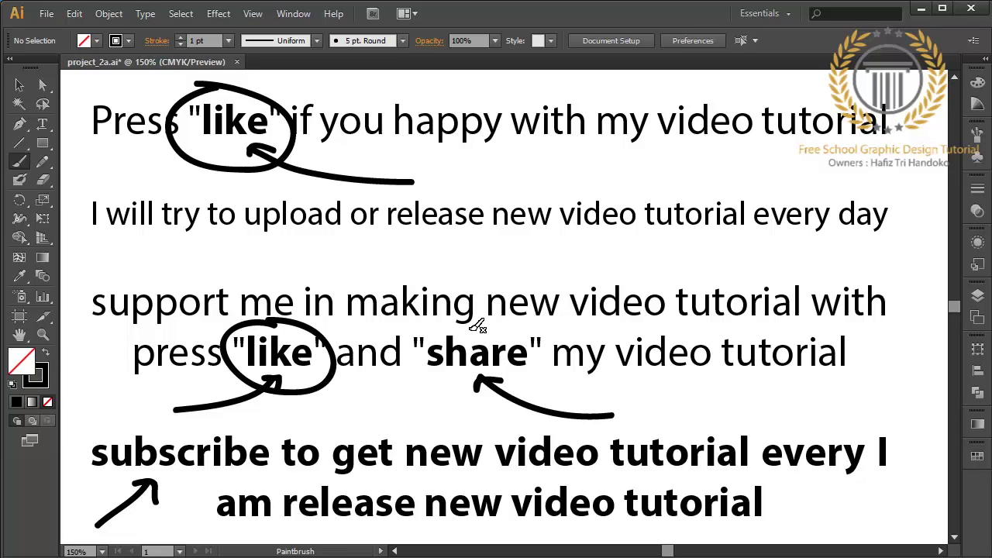
pyautogui.moveTo(477, 324)
pyautogui.mouseDown()
pyautogui.moveTo(447, 381)
pyautogui.moveTo(464, 324)
pyautogui.mouseUp()
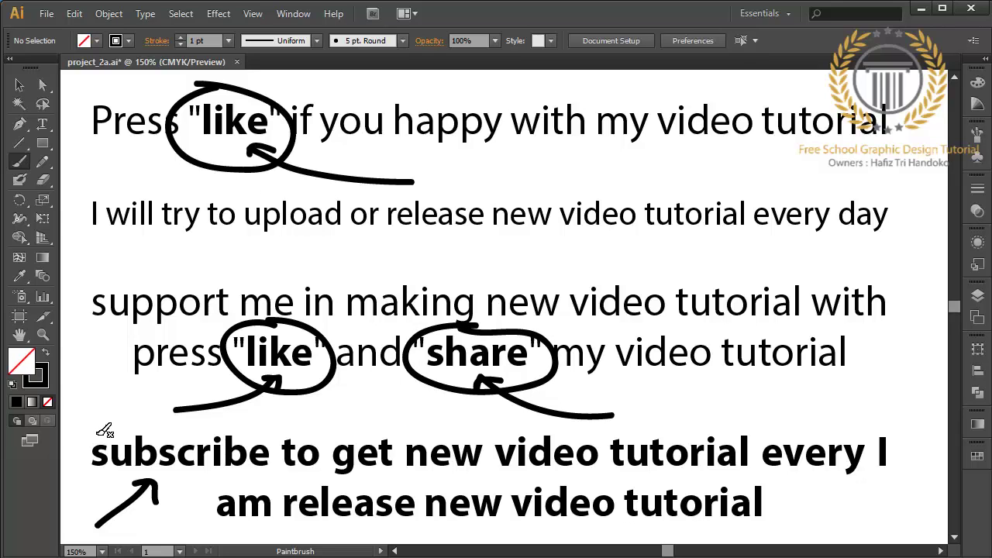
pyautogui.moveTo(85, 431)
pyautogui.mouseDown()
pyautogui.moveTo(232, 478)
pyautogui.moveTo(100, 424)
pyautogui.mouseUp()
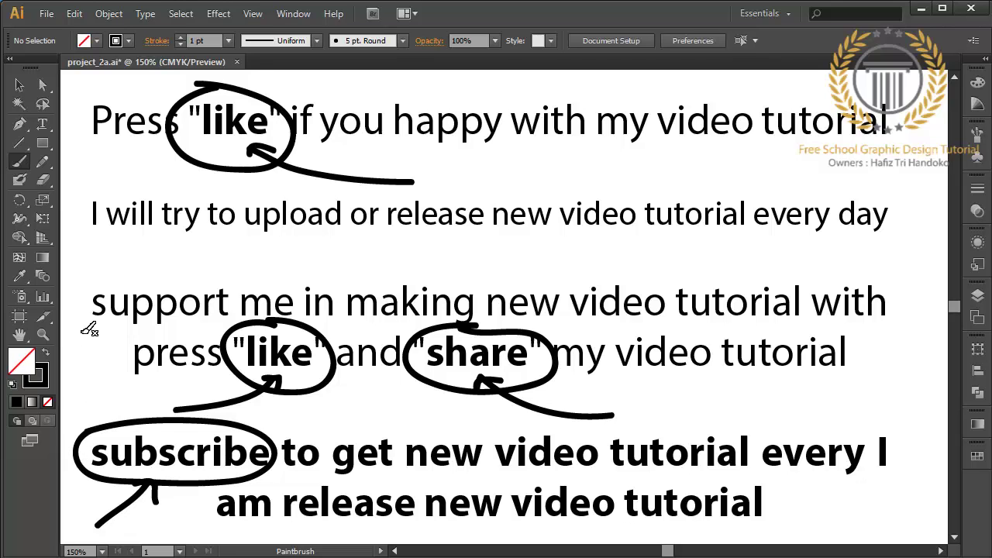
pyautogui.click(19, 85)
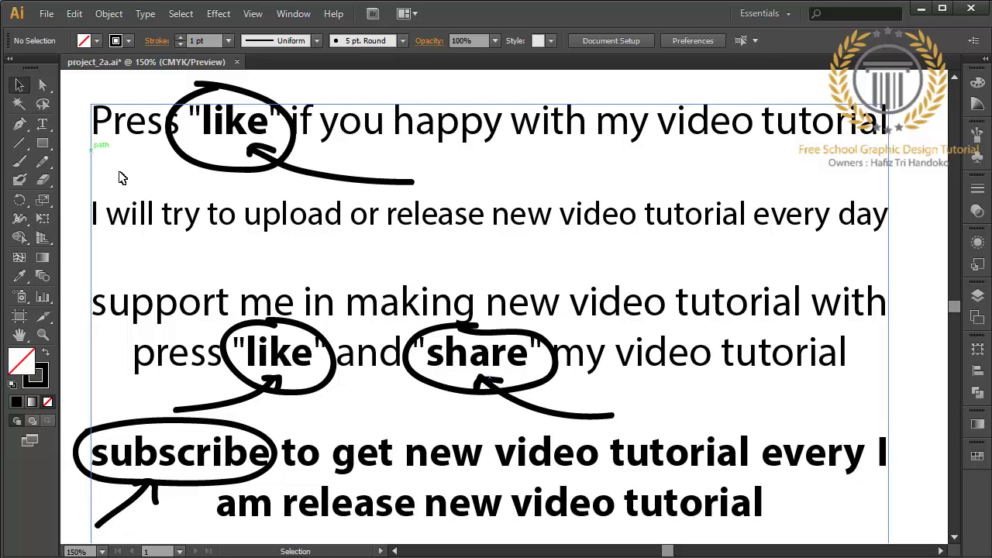